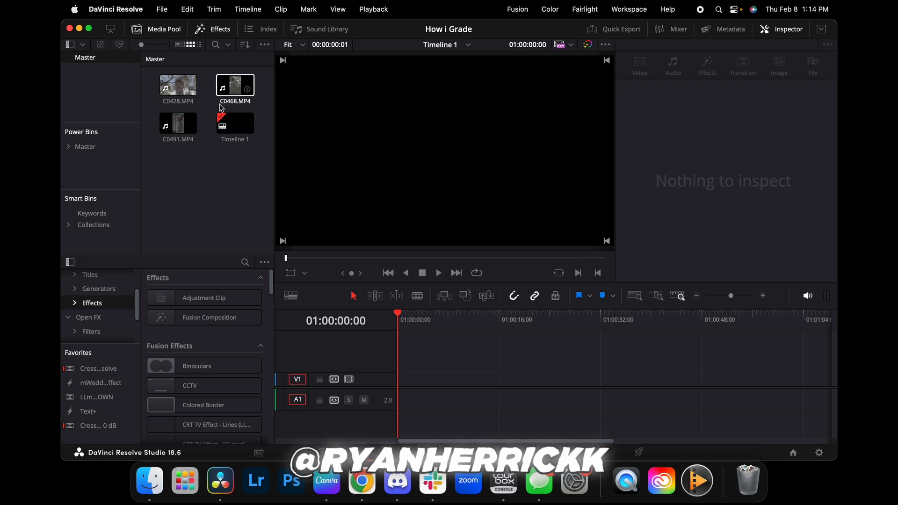
Place C0428.MP4 on the timeline, trim off its start up to about 01:00:23:04, and align it with the timeline's beginning.
left_click_drag(178, 86, 406, 380)
left_click_drag(415, 324, 545, 338)
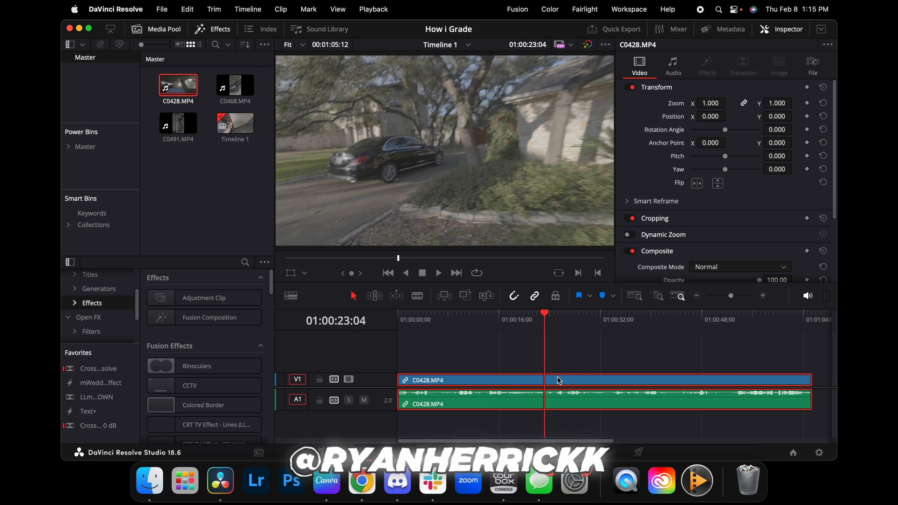
key("shift+[")
left_click_drag(571, 379, 350, 380)
left_click(417, 339)
key("Home")
Switch to the Color page and show the stills saved in the gallery's PowerGrade 1 album.
left_click(491, 452)
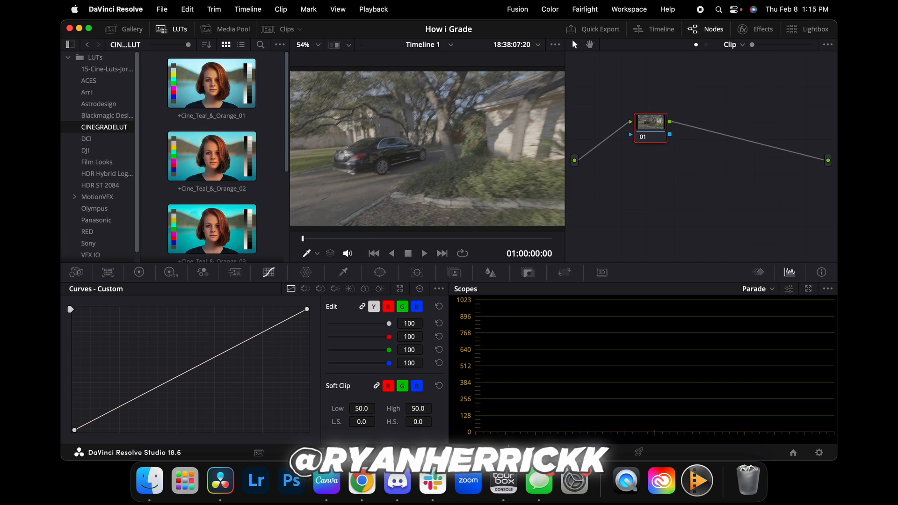
left_click(117, 32)
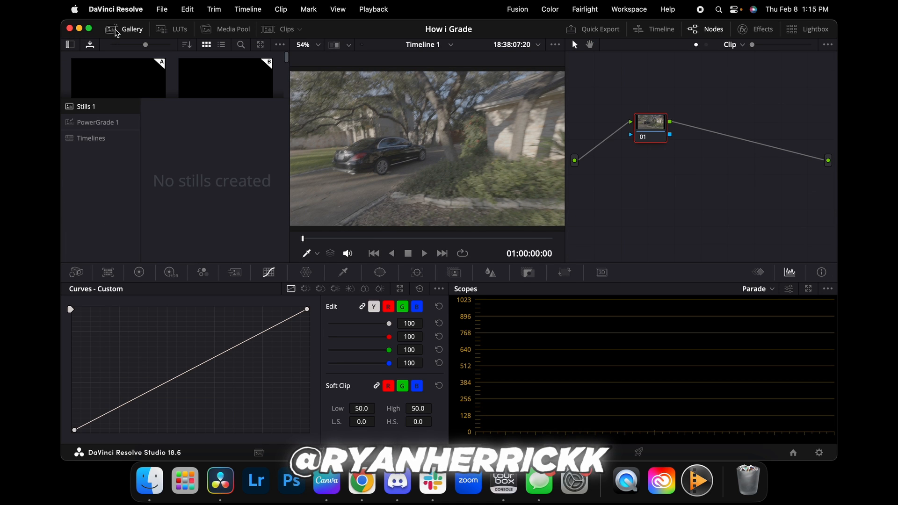
left_click(96, 122)
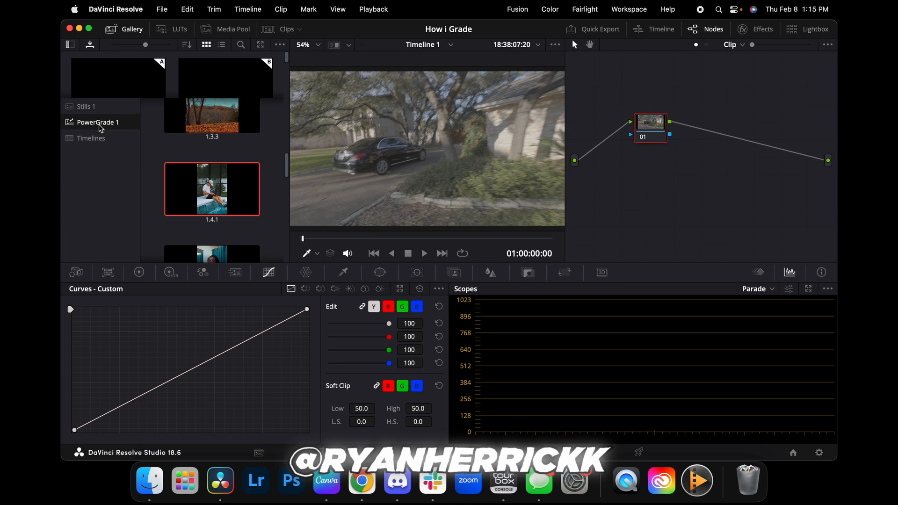
scroll(156, 130, "up", 5)
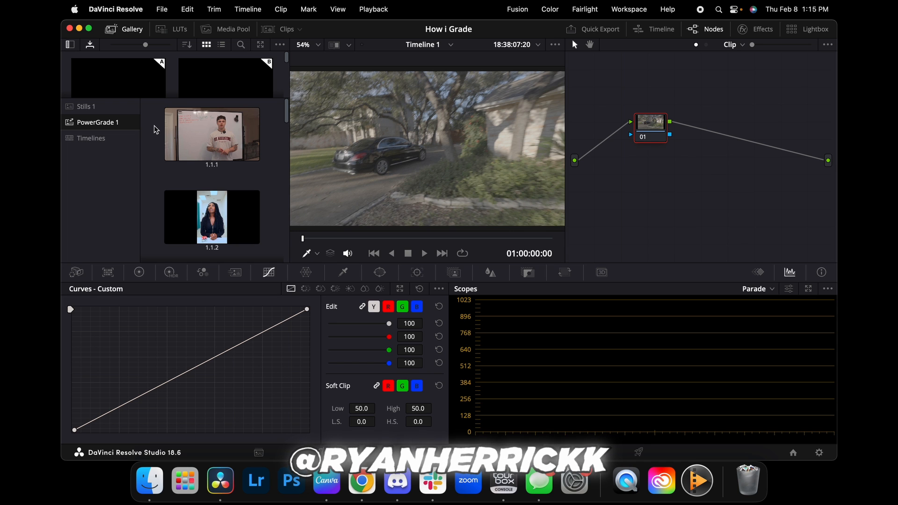
right_click(711, 200)
mouse_move(736, 219)
left_click(657, 218)
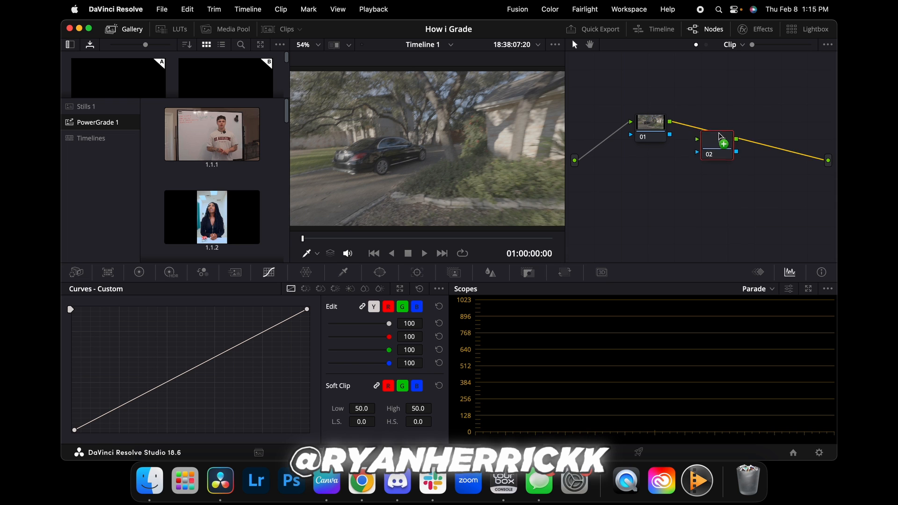
left_click(723, 143)
key("e")
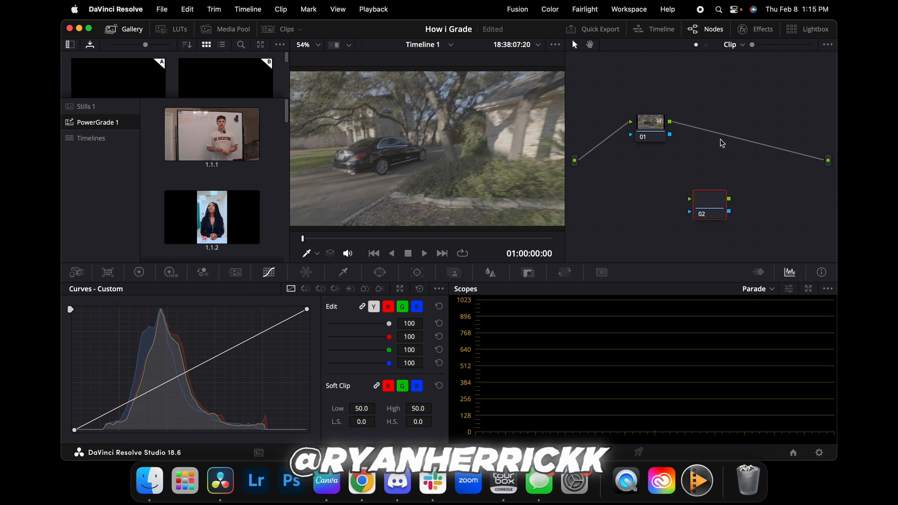
key("Delete")
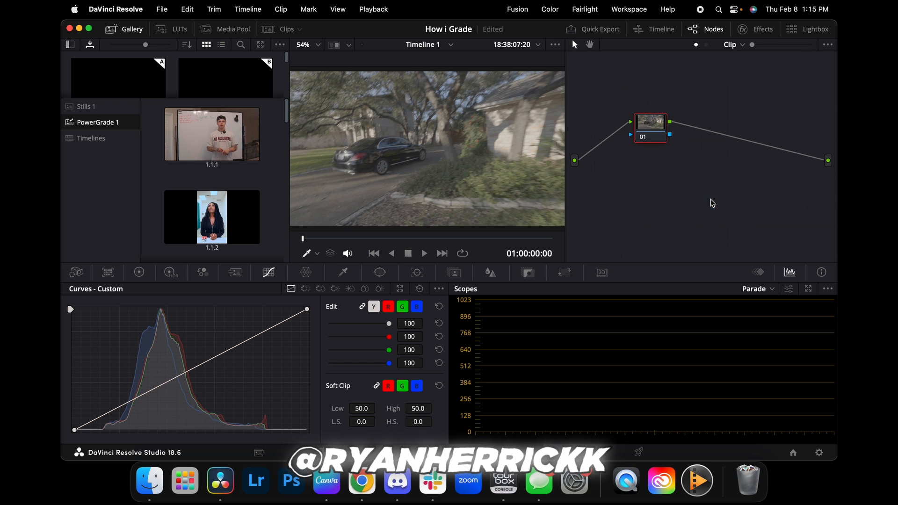
Apply the PowerGrade still 1.1.1 to the clip's node 01 and check the graded footage.
left_click_drag(217, 143, 645, 129)
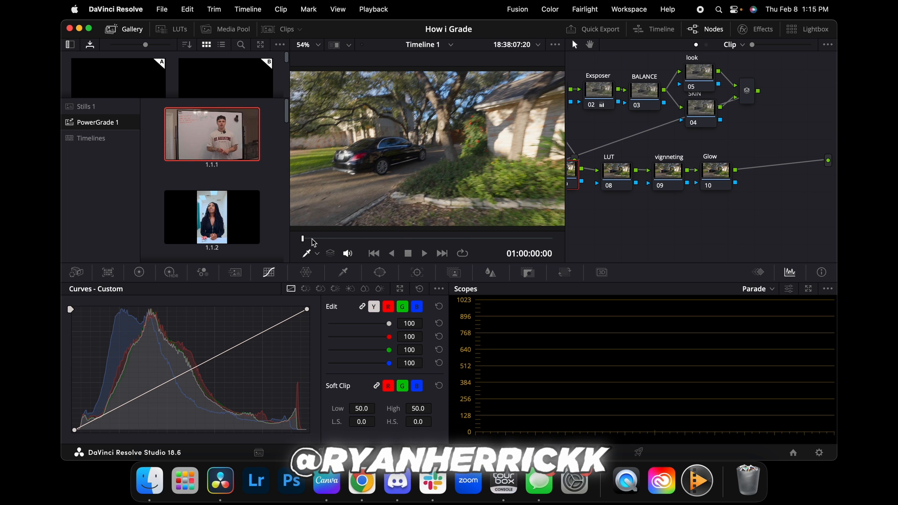
left_click_drag(305, 239, 304, 238)
scroll(599, 208, "left", 1)
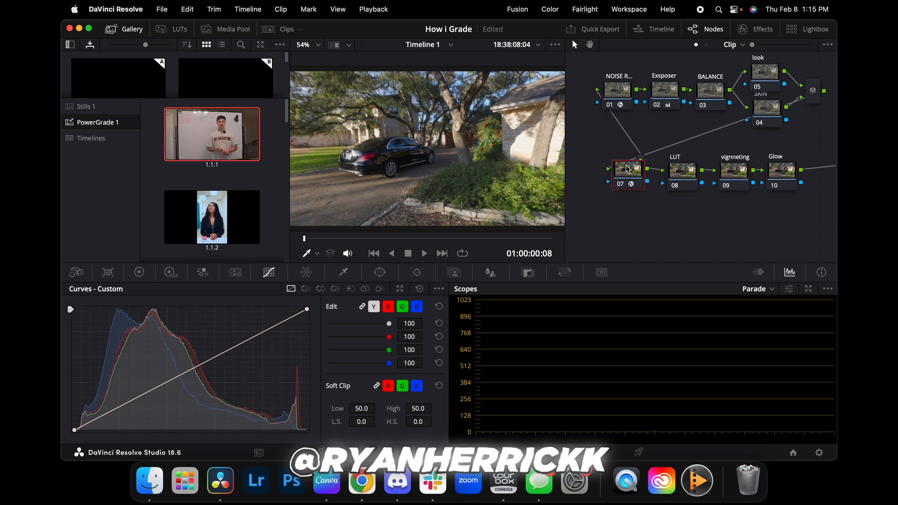
Review the Color Space Transform settings on node 07 and check the clip at several frames.
left_click(756, 29)
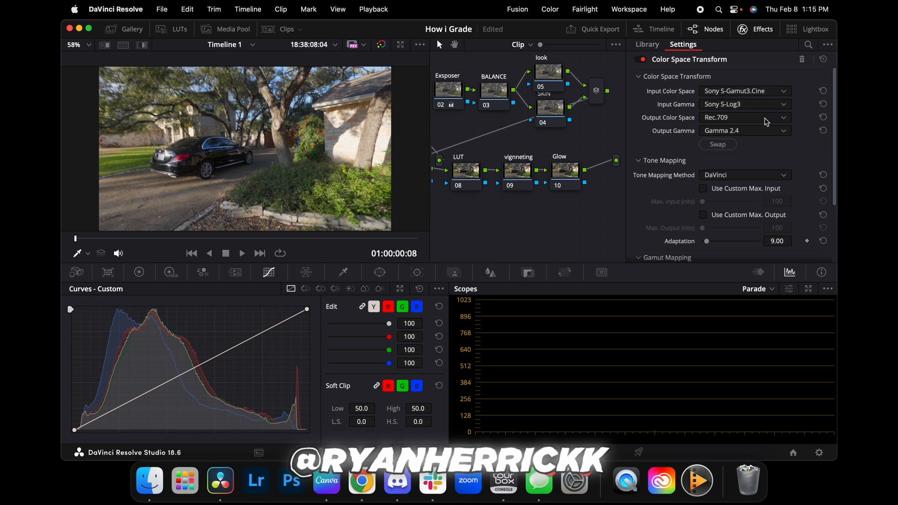
scroll(468, 215, "left", 3)
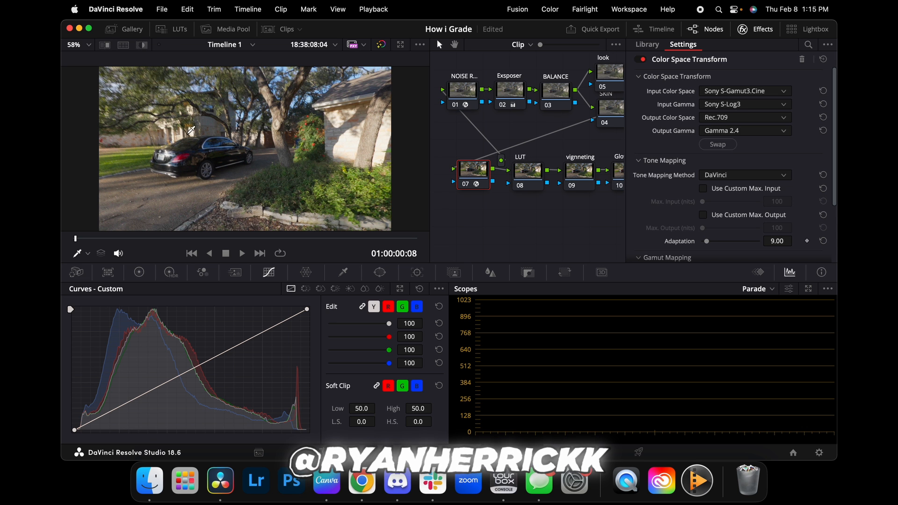
mouse_move(76, 239)
left_mouse_down()
mouse_move(180, 234)
mouse_move(79, 236)
mouse_move(87, 238)
left_mouse_up()
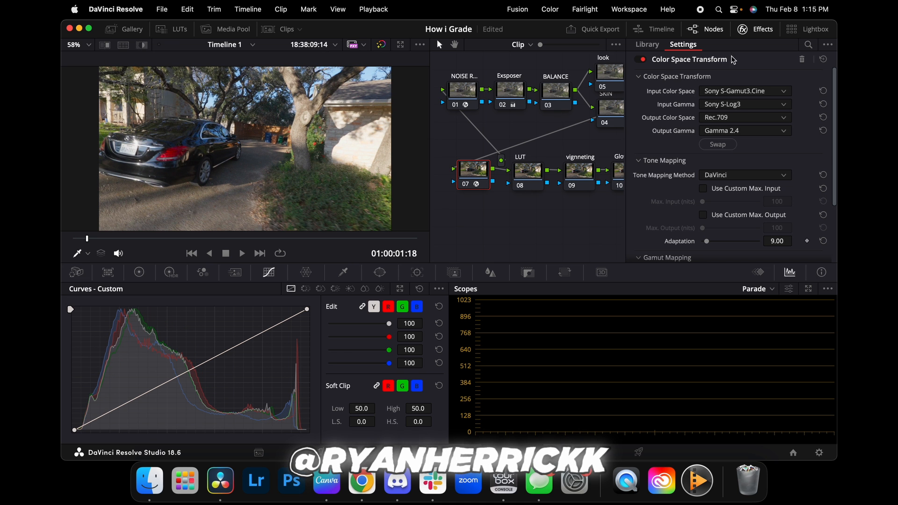
left_click(747, 33)
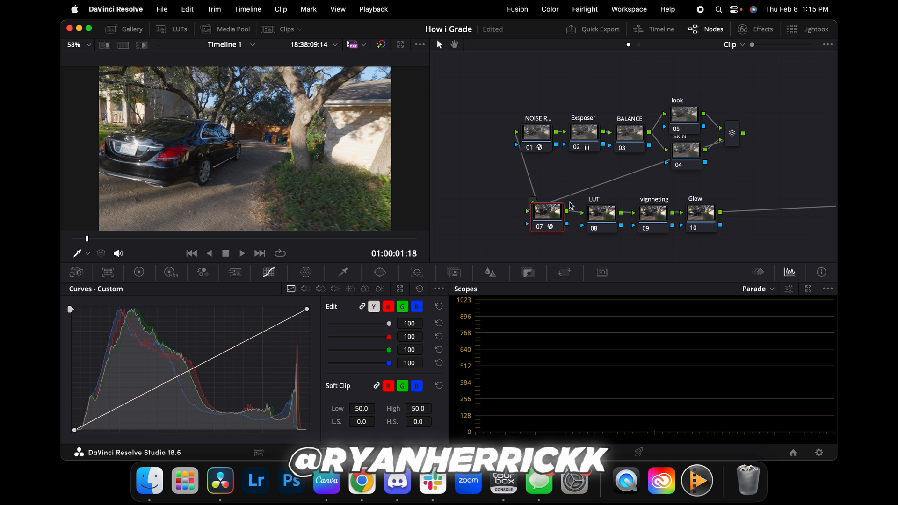
left_click_drag(88, 240, 79, 240)
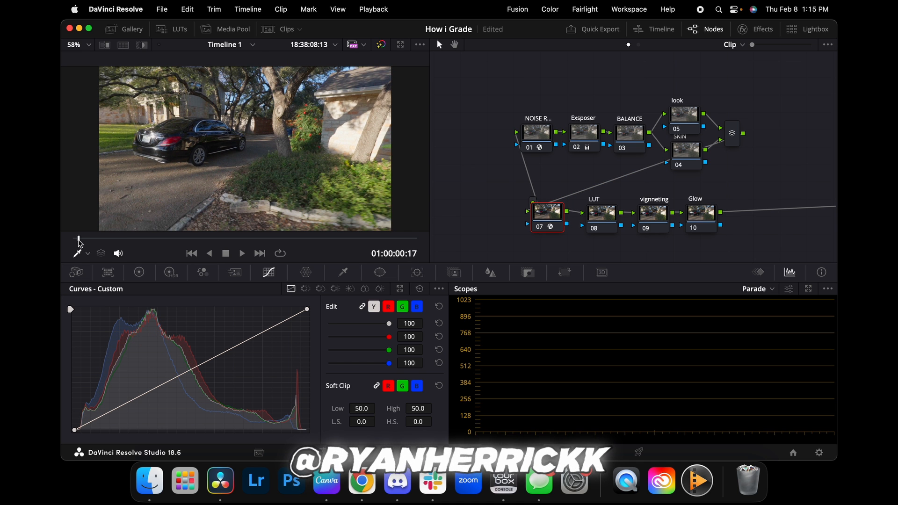
Select all nodes of the tree and shift them together slightly upward in the node graph.
left_click_drag(477, 83, 800, 258)
left_click_drag(687, 162, 685, 143)
left_click(750, 162)
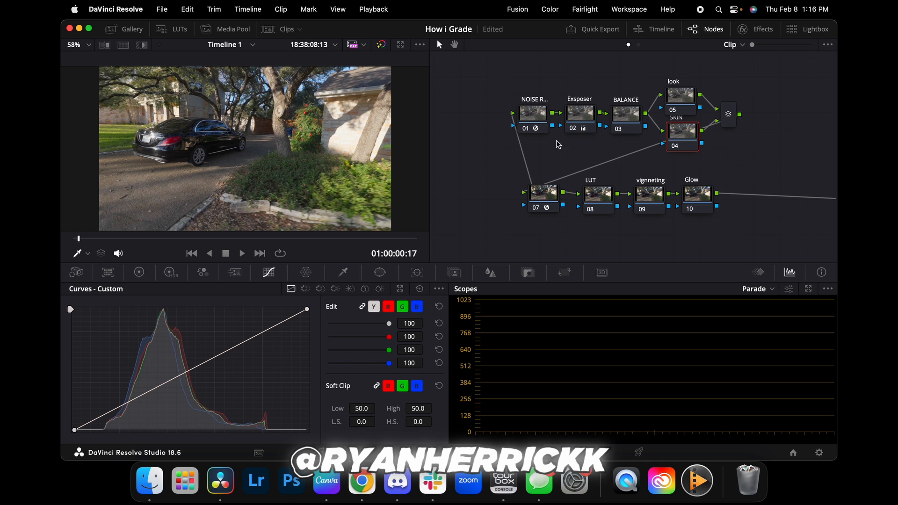
Open the Noise Reduction settings of node 01 and keep its Luma Threshold at 0.0.
left_click(530, 117)
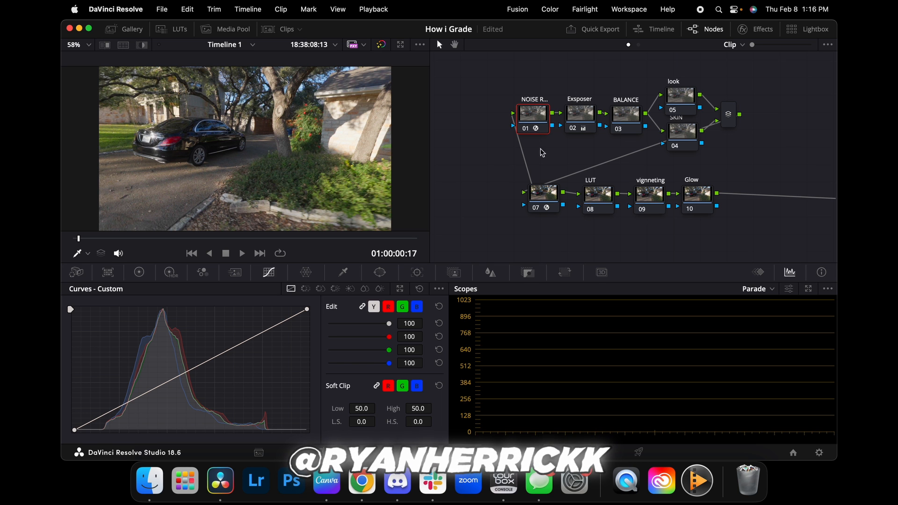
left_click(756, 31)
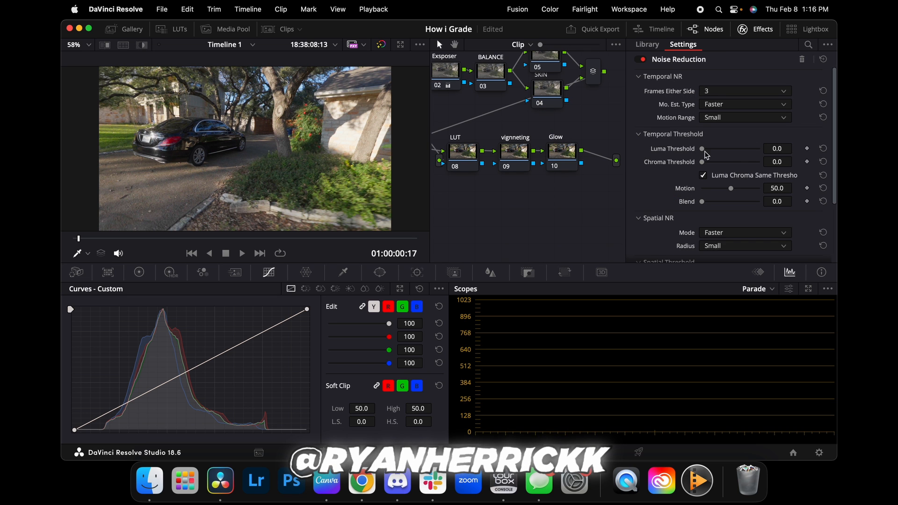
left_click_drag(701, 149, 572, 154)
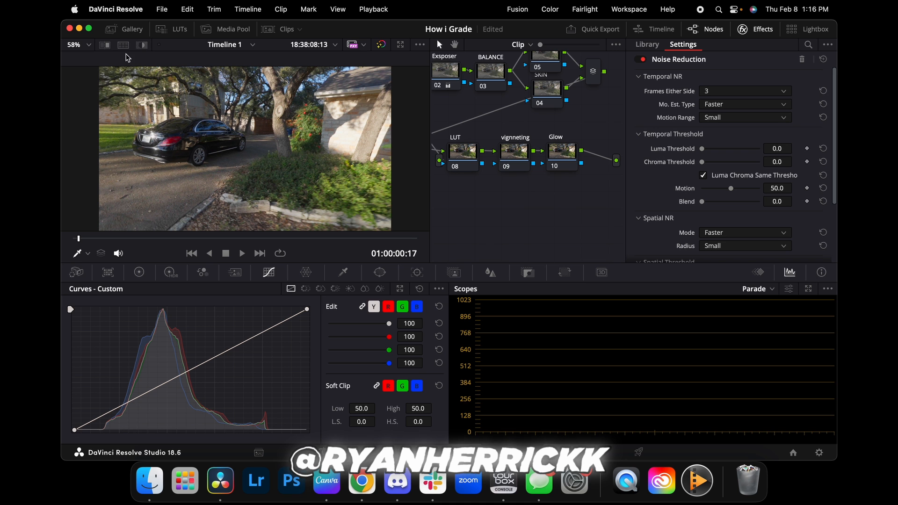
Zoom the viewer to 300% to examine the car and ground for image noise, and return it to Fit.
left_click(91, 47)
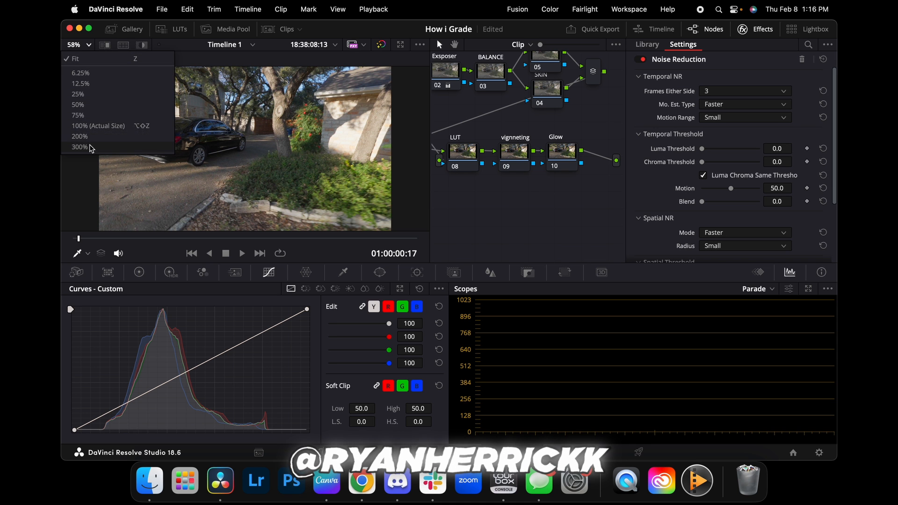
left_click(79, 146)
scroll(274, 201, "up", 2)
scroll(275, 201, "down", 8)
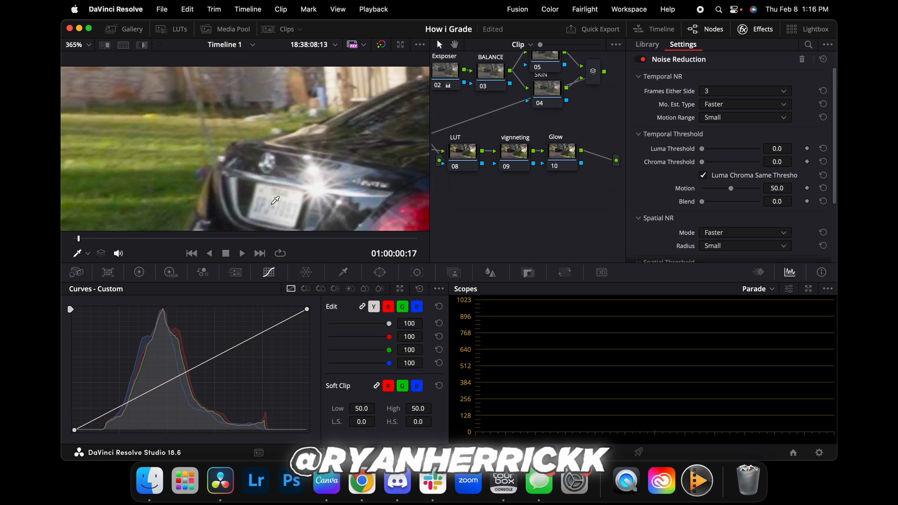
scroll(275, 200, "up", 6)
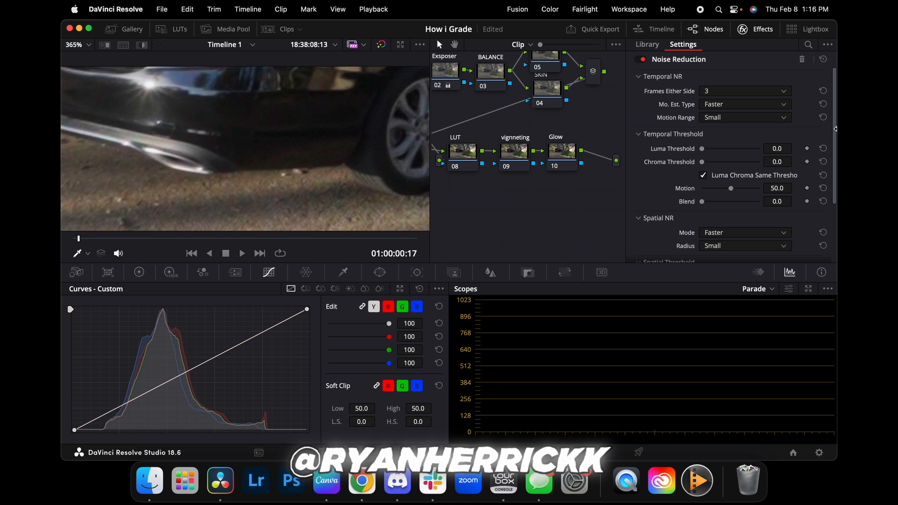
left_click(90, 49)
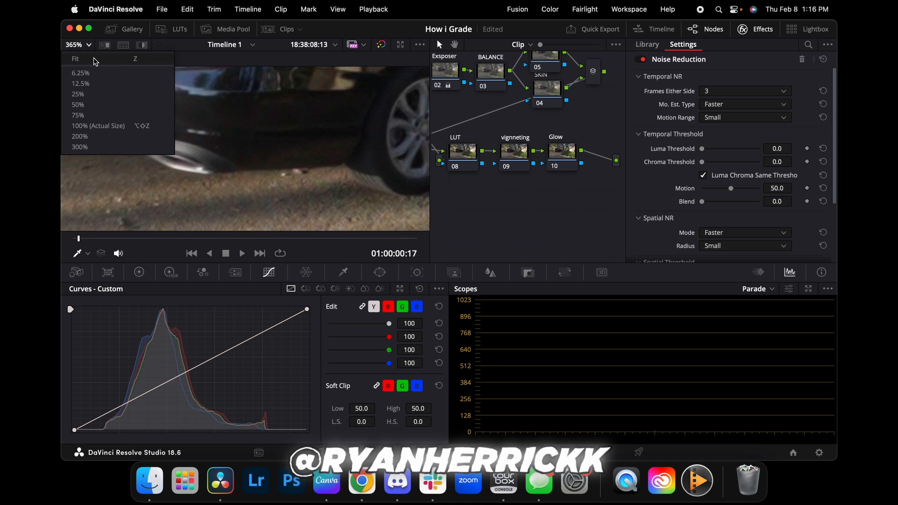
left_click(95, 61)
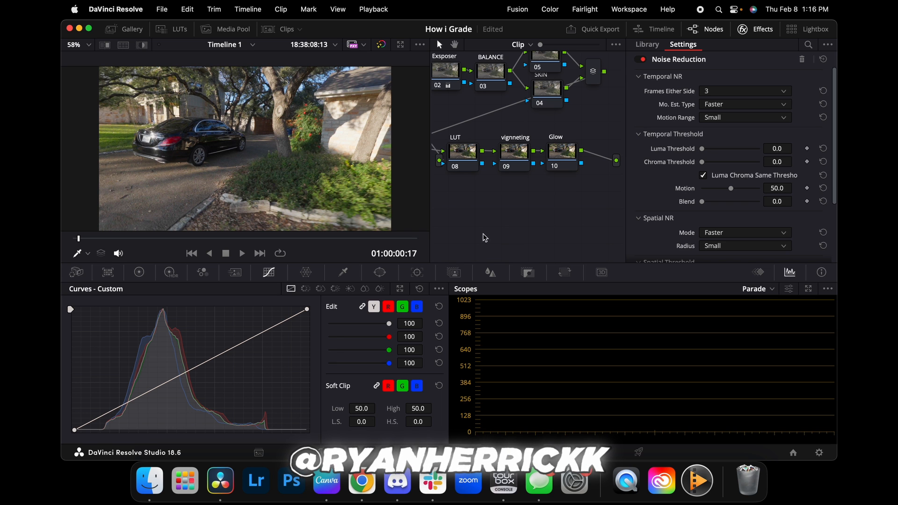
Close the Noise Reduction settings, select the Exsposer node, and show its primary color wheels.
scroll(524, 126, "left", 3)
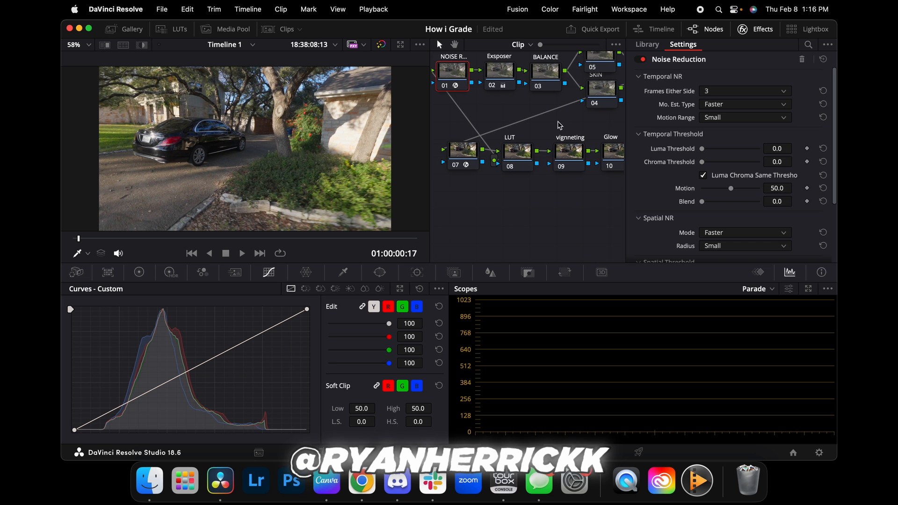
left_click(754, 31)
scroll(515, 202, "left", 1)
scroll(517, 205, "up", 1)
scroll(517, 204, "left", 2)
scroll(516, 204, "up", 1)
left_click(538, 120)
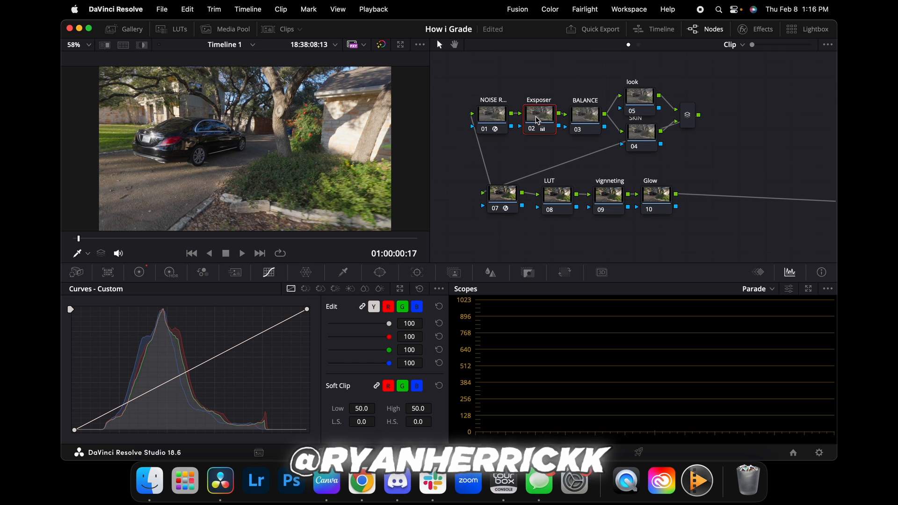
left_click(140, 275)
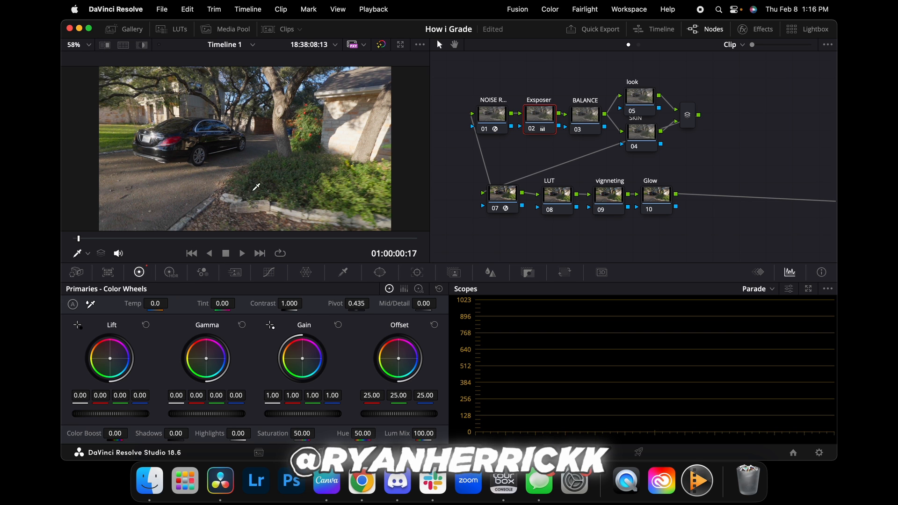
Try out master Lift and Gamma adjustments on the Exsposer node, returning both to 0.00.
left_click_drag(111, 413, 122, 414)
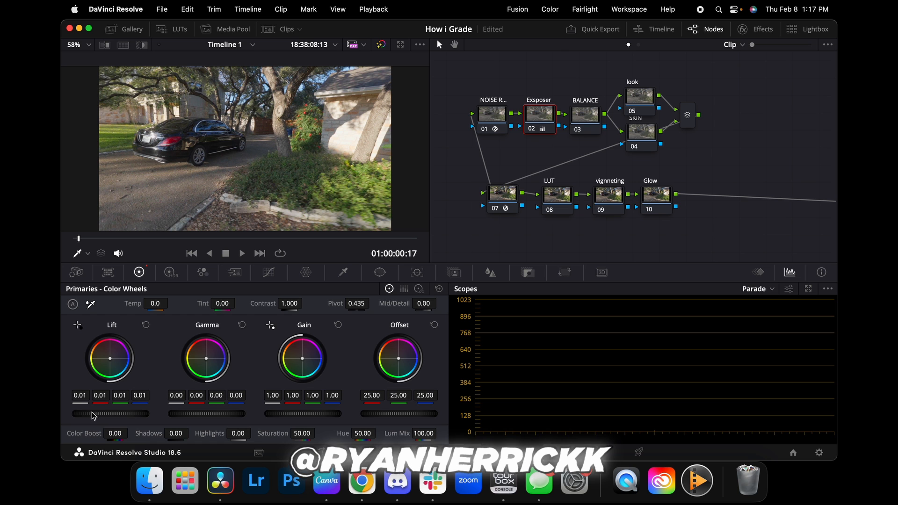
left_click_drag(110, 413, 149, 414)
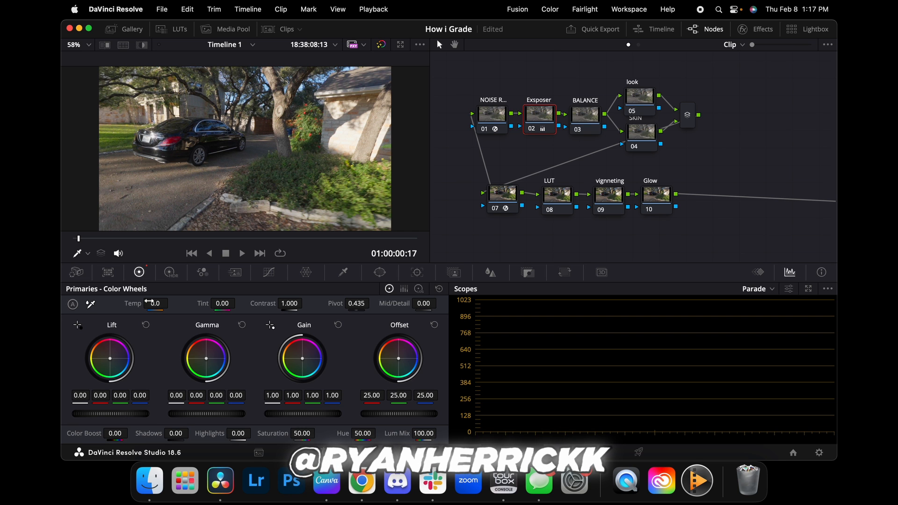
left_click_drag(210, 414, 244, 431)
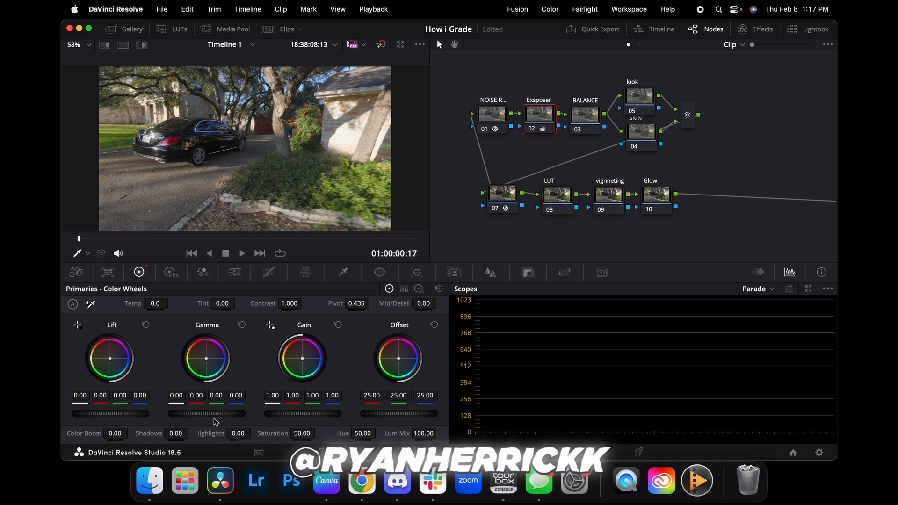
Lower the Exsposer node's master Gain to 0.98, trying Gamma at -0.01 and returning it to 0.00.
left_click_drag(207, 414, 197, 414)
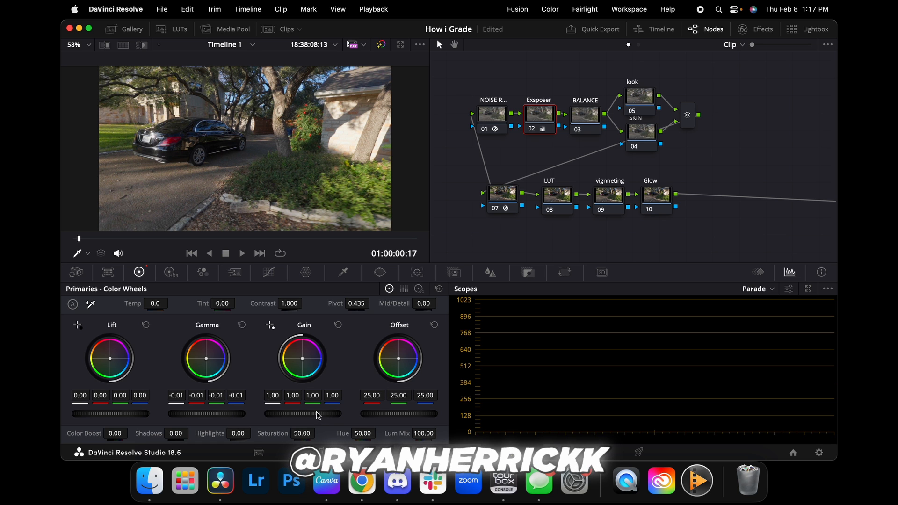
left_click_drag(317, 414, 299, 414)
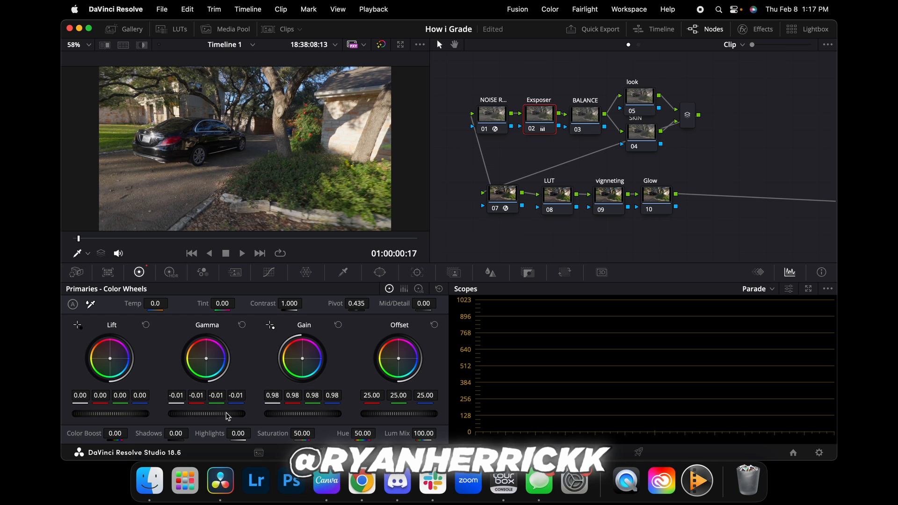
left_click_drag(206, 413, 246, 413)
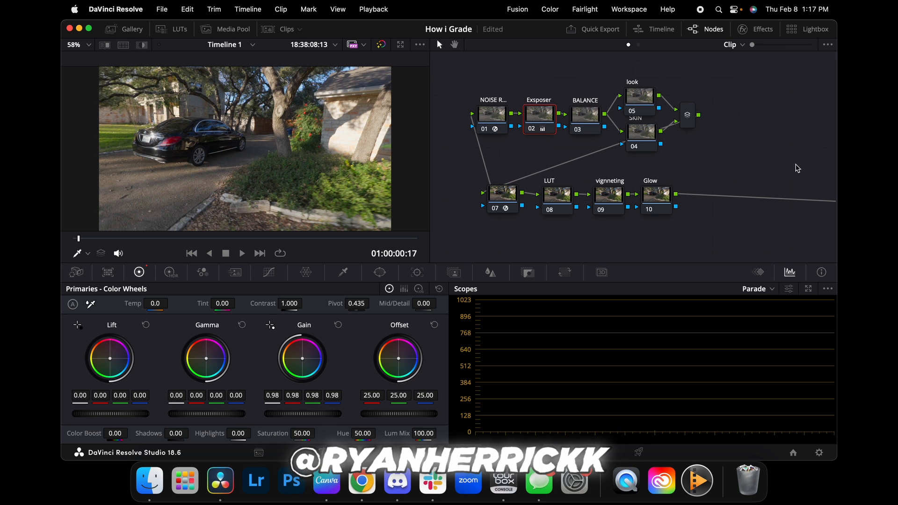
Set the color temperature of the BALANCE node to 10.0.
left_click(591, 119)
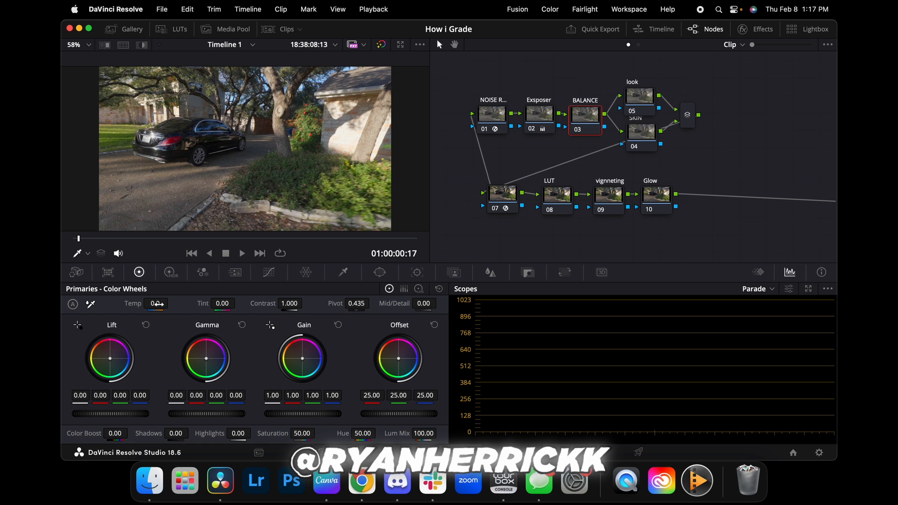
left_click_drag(157, 305, 185, 303)
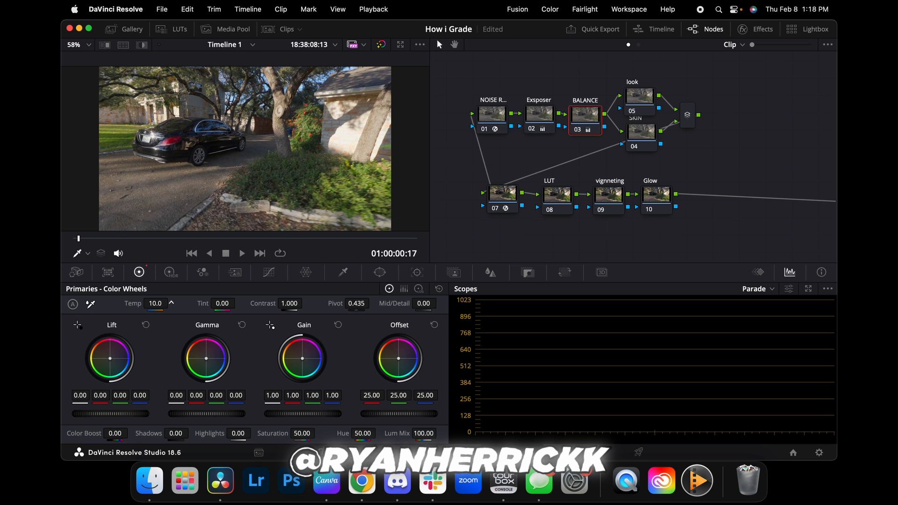
Try a color temperature of 40.0 on the BALANCE node and reset it to 0.0.
left_click_drag(156, 304, 161, 304)
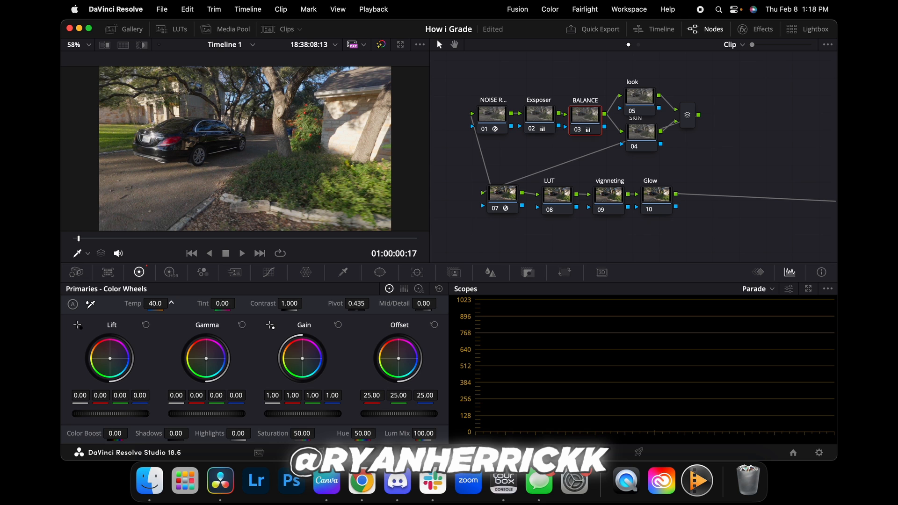
left_click(155, 304)
type("0")
key("Return")
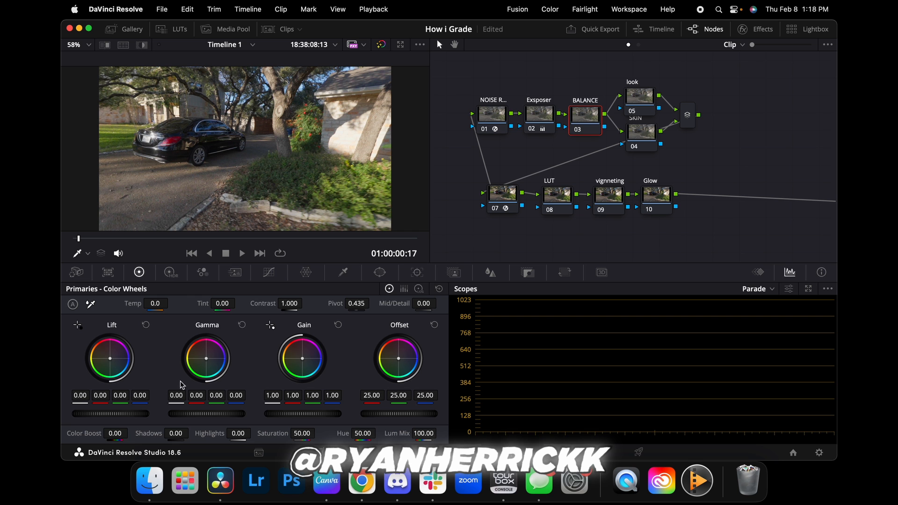
Select the look and SKIN nodes together and move the playhead to the low-angle face shot at 01:00:20:02, with the viewer set to Fit.
left_click_drag(626, 69, 664, 159)
left_click_drag(190, 239, 237, 244)
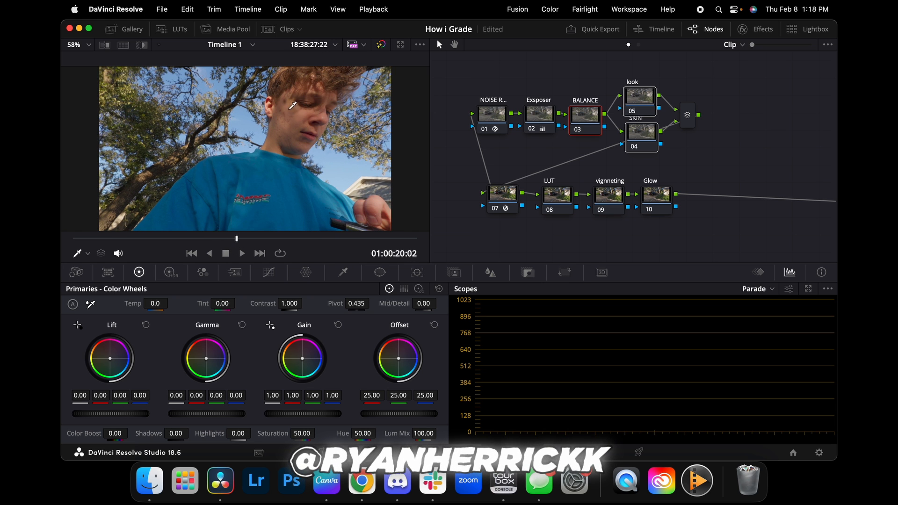
scroll(293, 116, "up", 4)
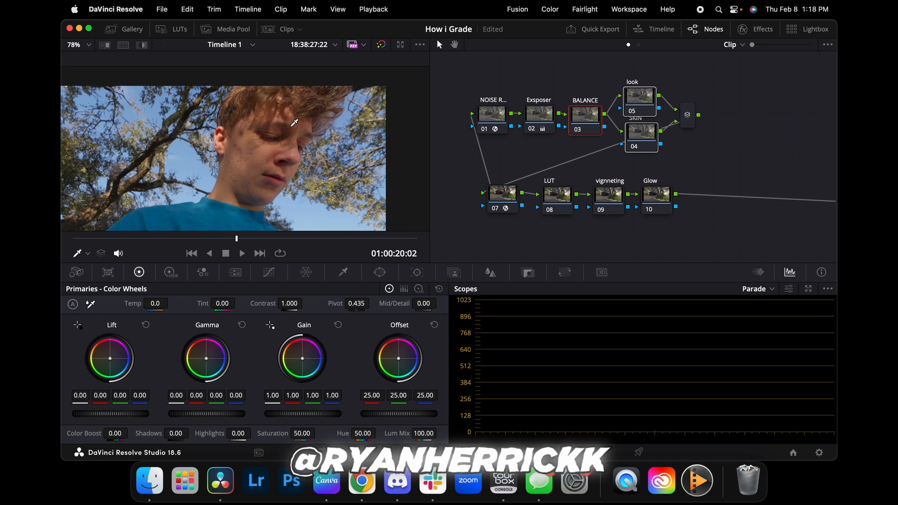
left_click(88, 44)
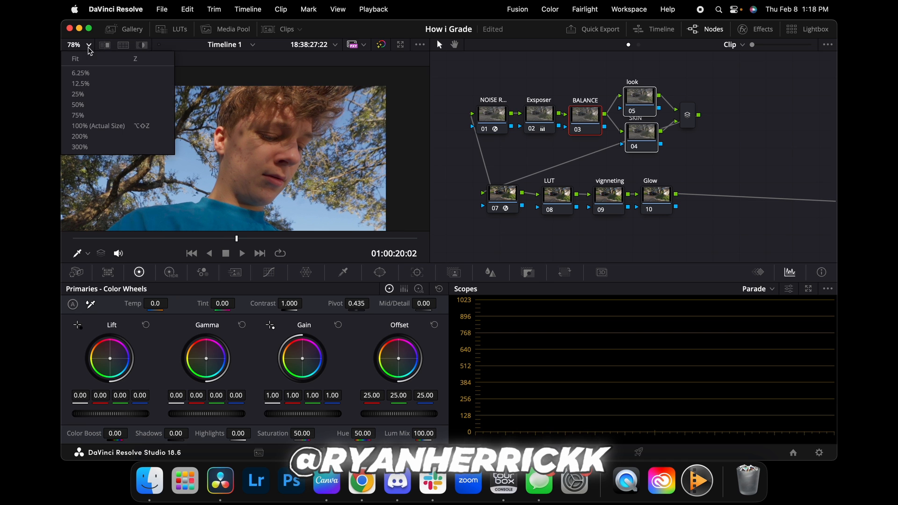
left_click(91, 58)
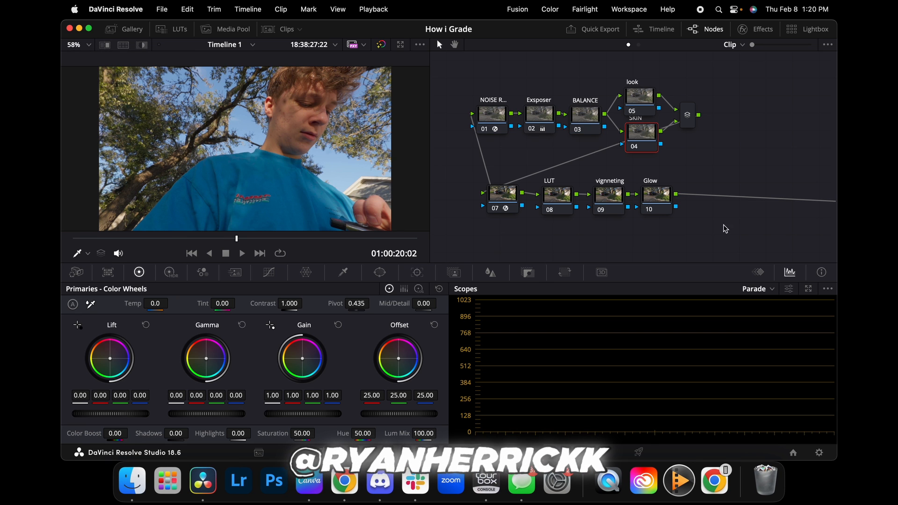
Apply the Six Vector - Red preset to the look node and turn on the viewer's highlight mode.
left_click(632, 99)
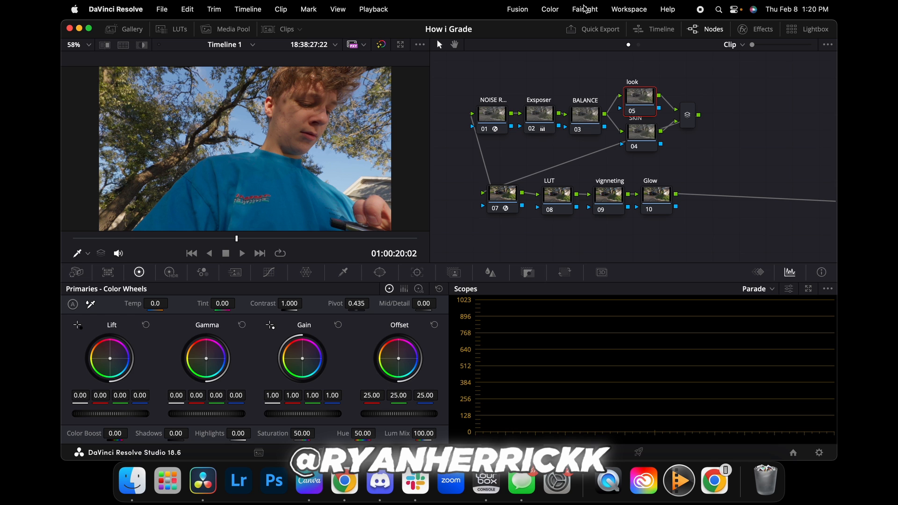
left_click(550, 10)
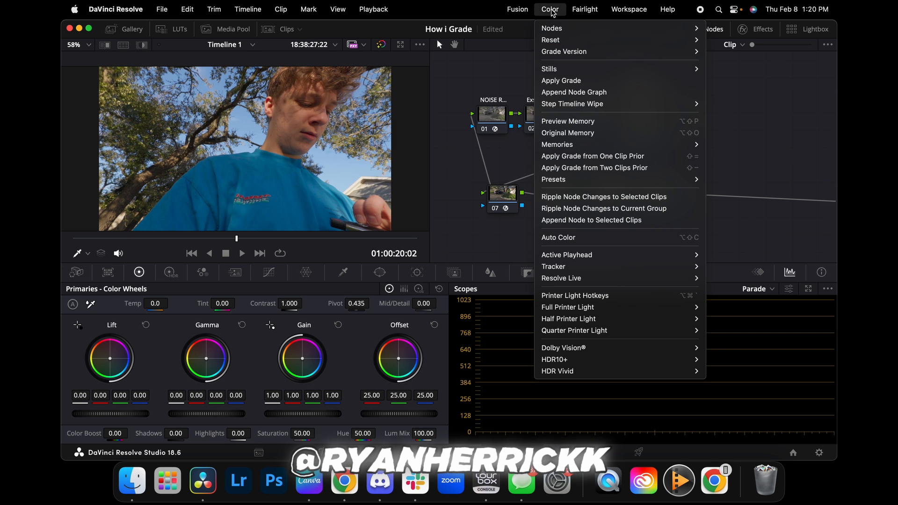
mouse_move(596, 180)
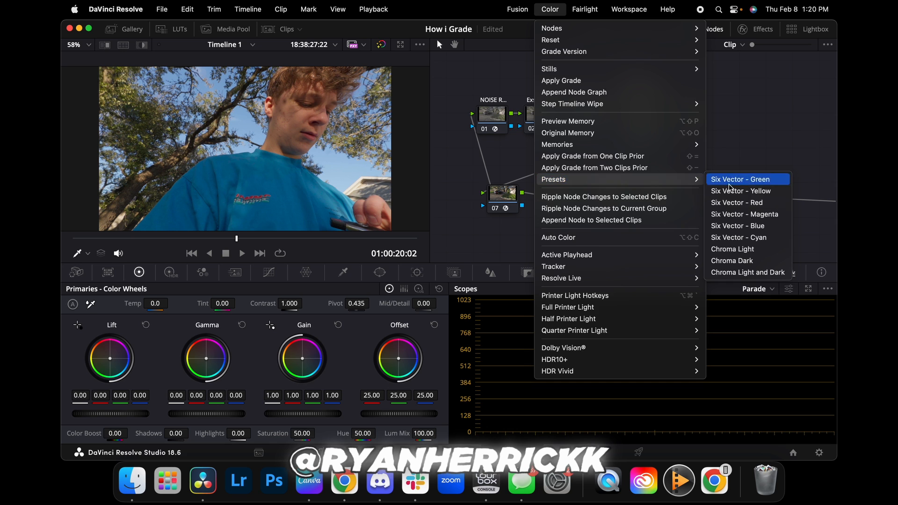
left_click(735, 203)
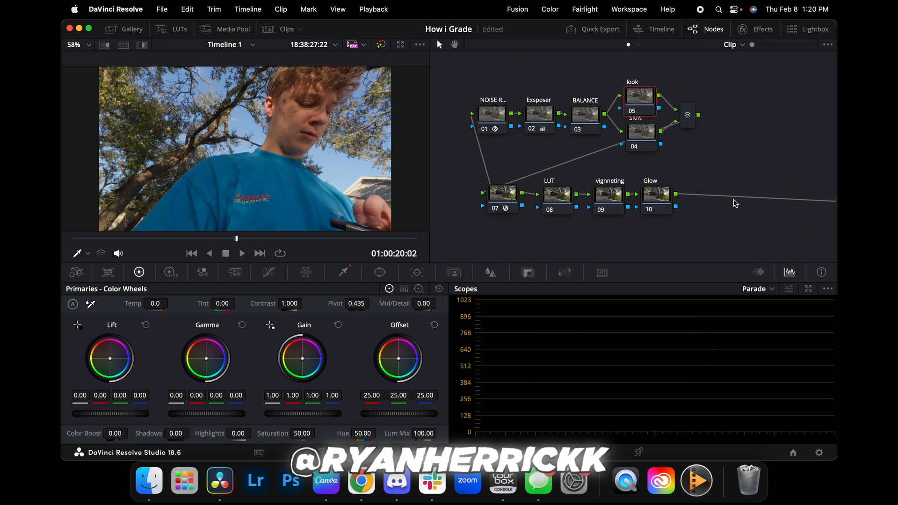
left_click(143, 46)
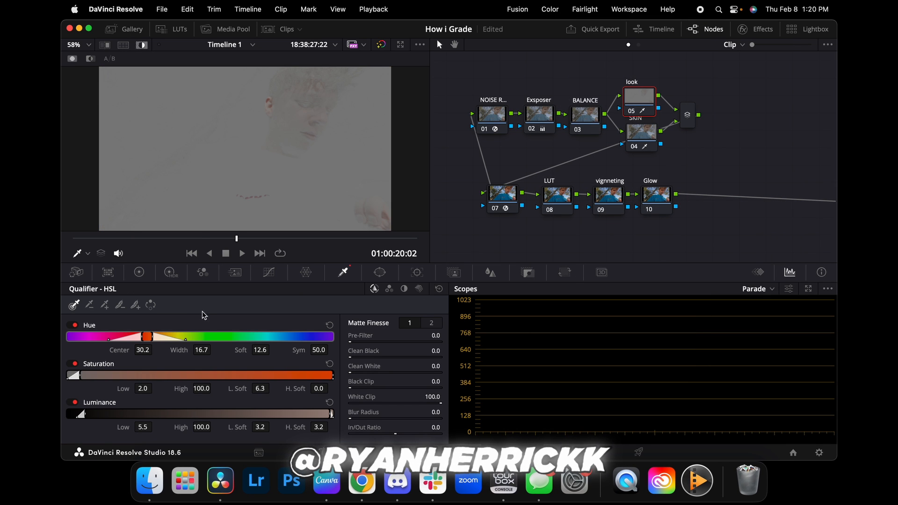
Adjust the look node's HSL qualifier to hue width 18.3, saturation low 0.0, high 43.6 and low softness 0.0.
mouse_move(151, 335)
left_mouse_down()
mouse_move(262, 337)
mouse_move(154, 336)
left_mouse_up()
left_click_drag(74, 375, 64, 372)
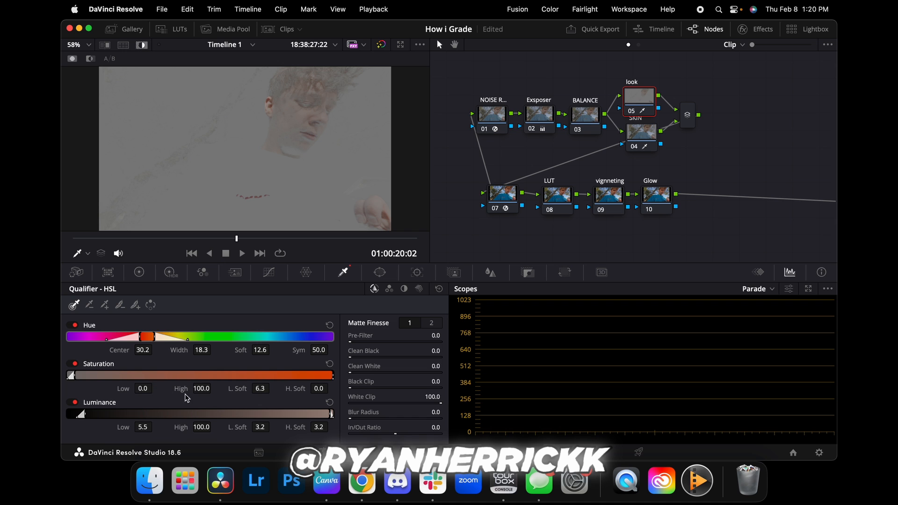
mouse_move(201, 391)
left_mouse_down()
mouse_move(190, 391)
mouse_move(201, 391)
left_mouse_up()
left_click_drag(261, 389, 253, 388)
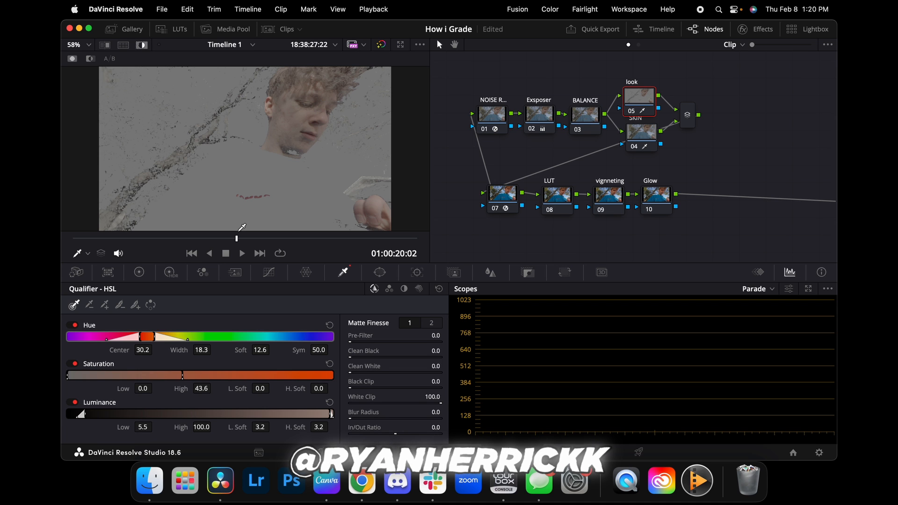
Try a saturation of 20.00 on the SKIN node, reset it to the default, and turn off the viewer's highlight mode.
left_click(644, 137)
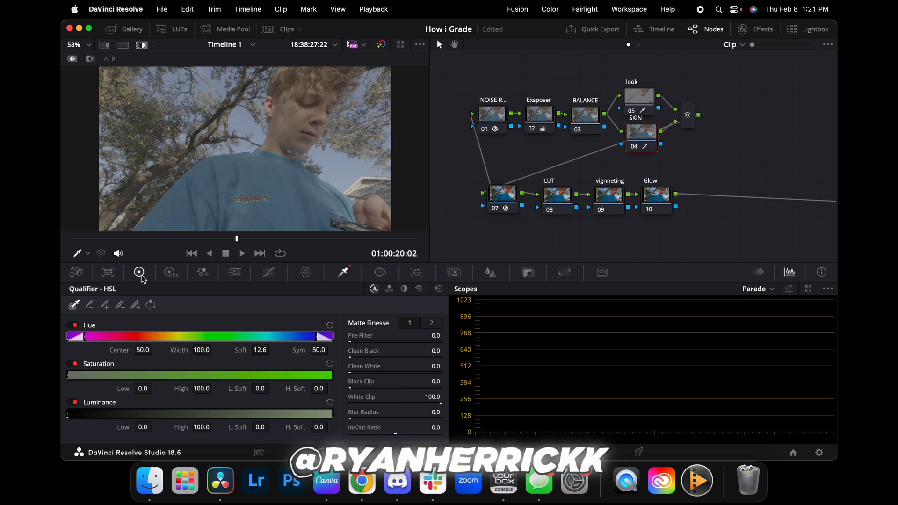
left_click(139, 272)
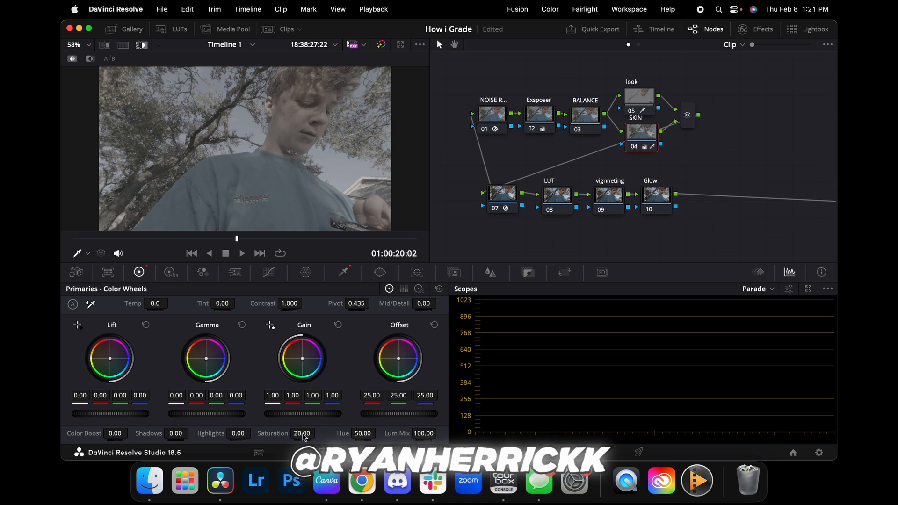
double_click(279, 433)
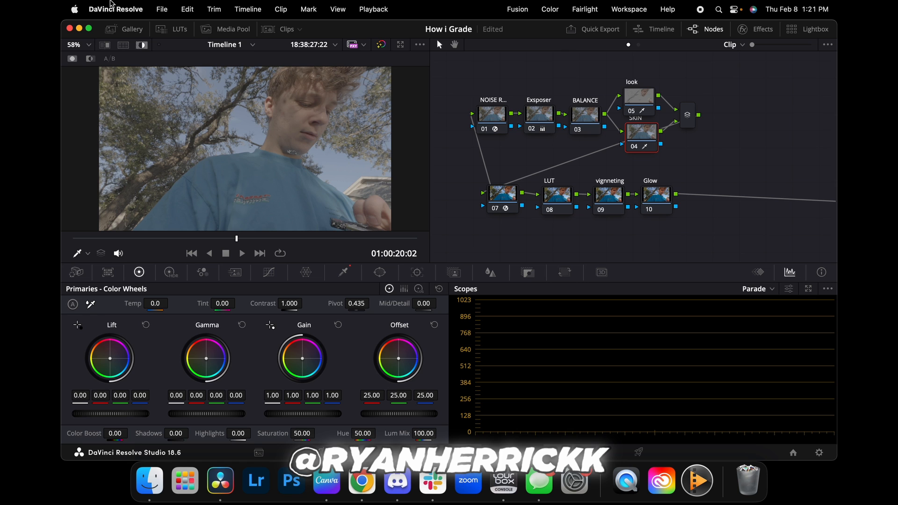
left_click(142, 44)
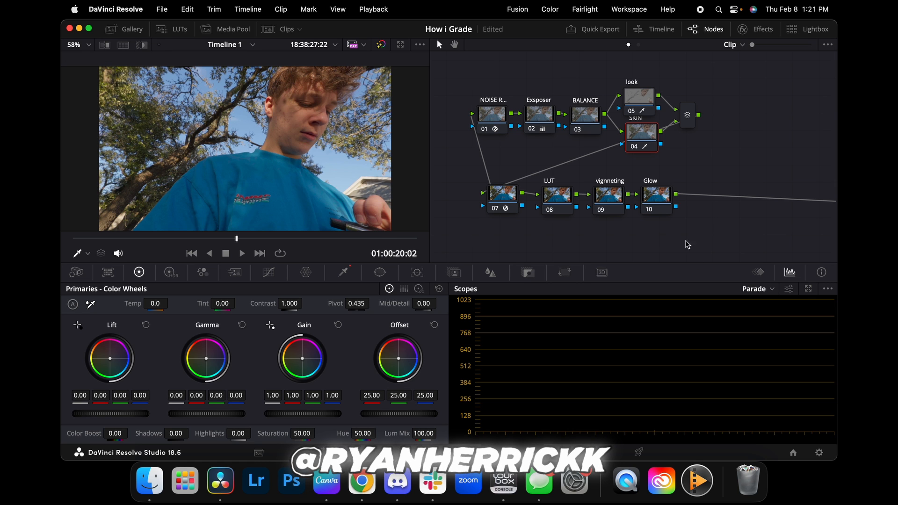
Reset the grade of the look node.
left_click(647, 99)
right_click(647, 99)
left_click(681, 107)
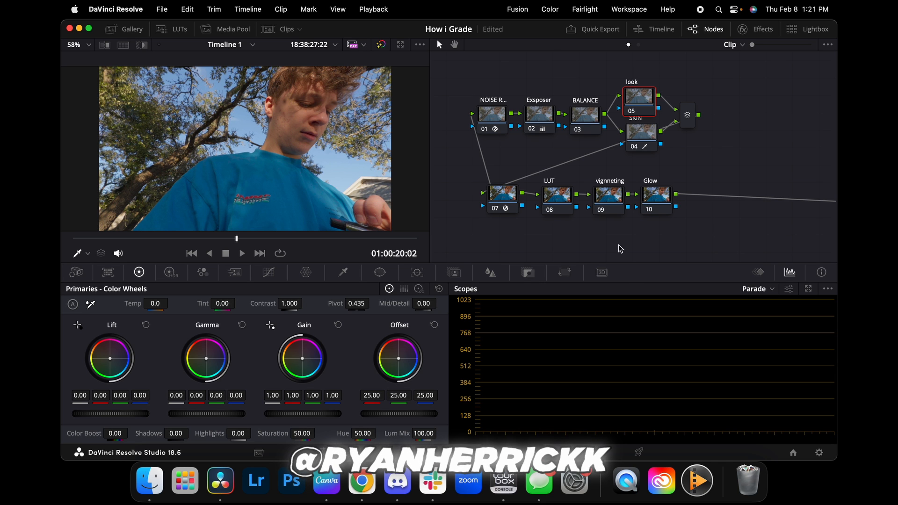
Move the layer mixer away from the look and SKIN nodes to inspect its connections, return it beside them, and select node 07.
left_click(499, 187)
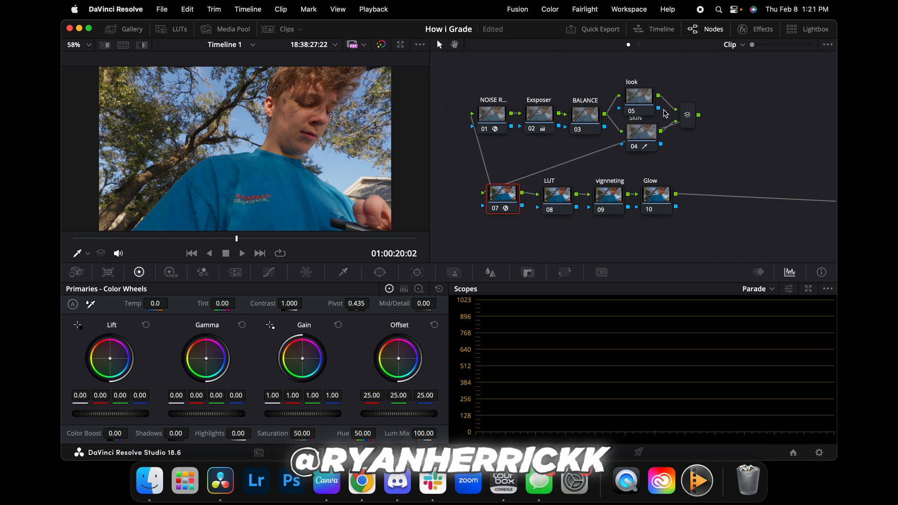
left_click(688, 119)
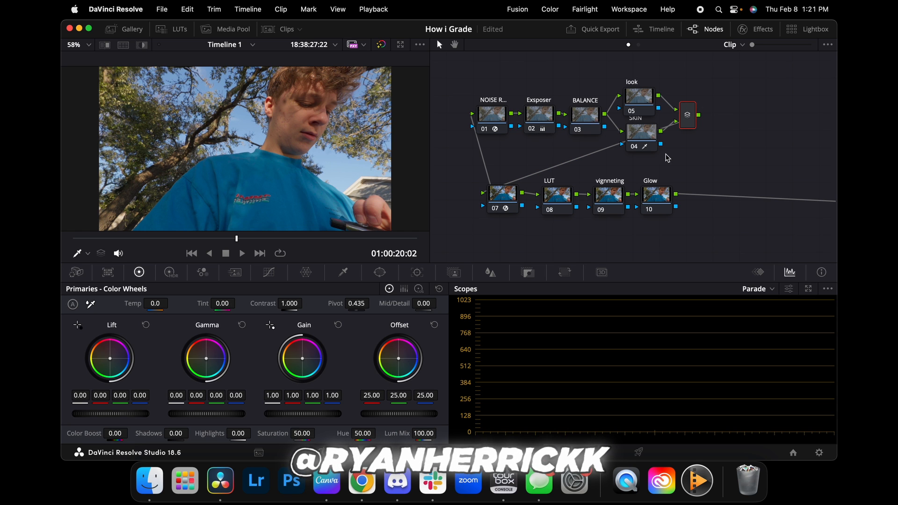
left_click_drag(687, 123, 753, 142)
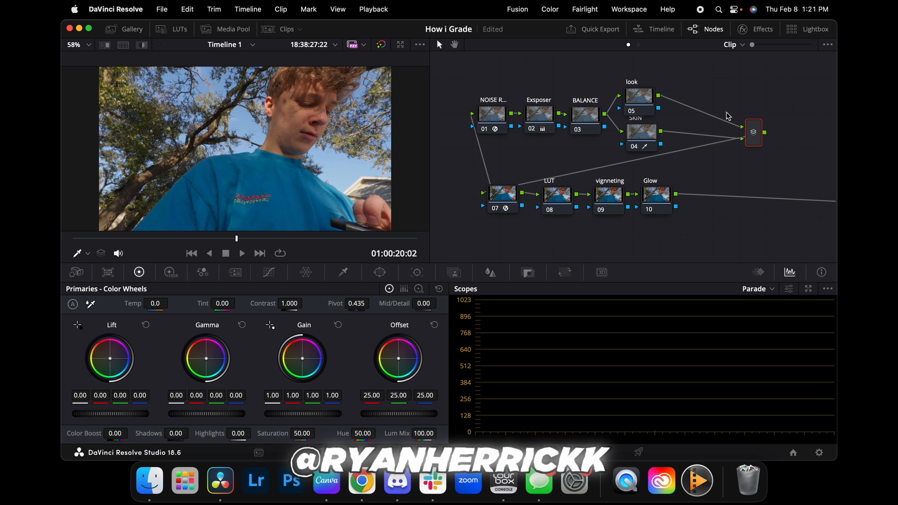
left_click_drag(750, 135, 683, 117)
left_click(504, 195)
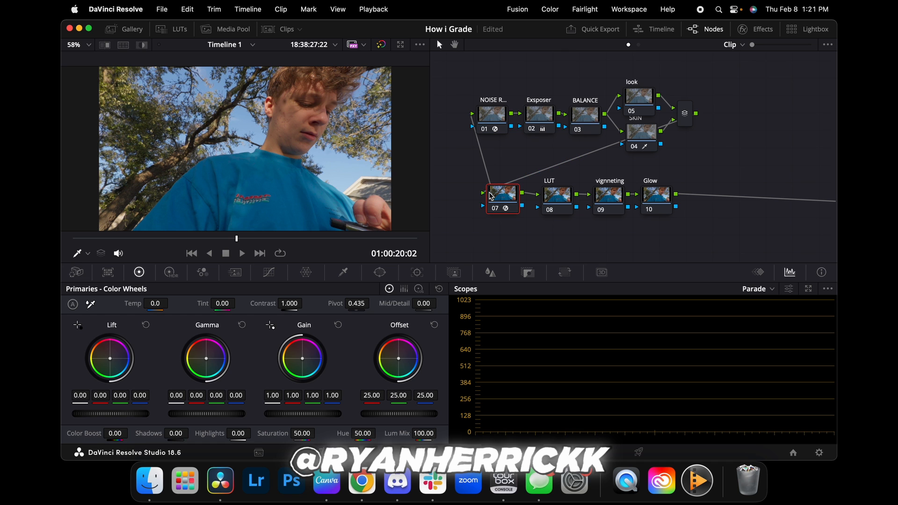
Apply the +Cine_Teal_&_Orange_04 LUT from the CINEGRADELUT folder to the LUT node.
left_click(556, 192)
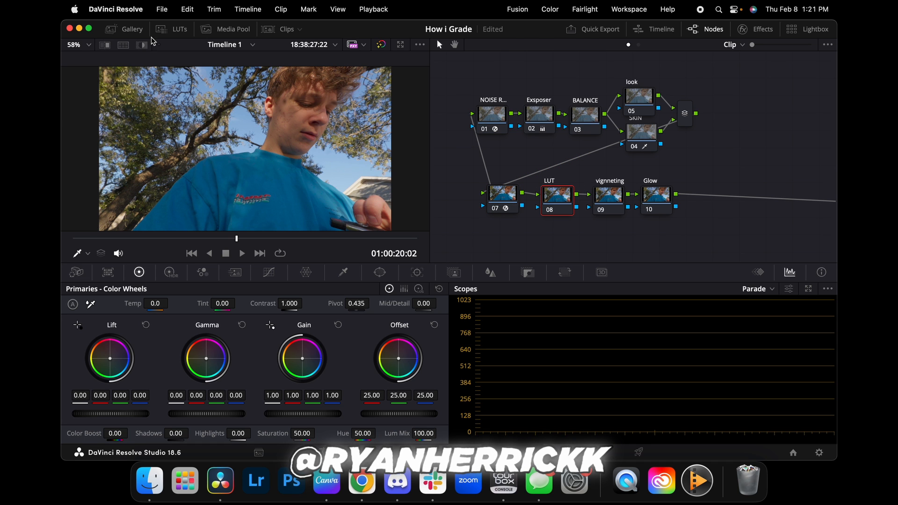
left_click(161, 29)
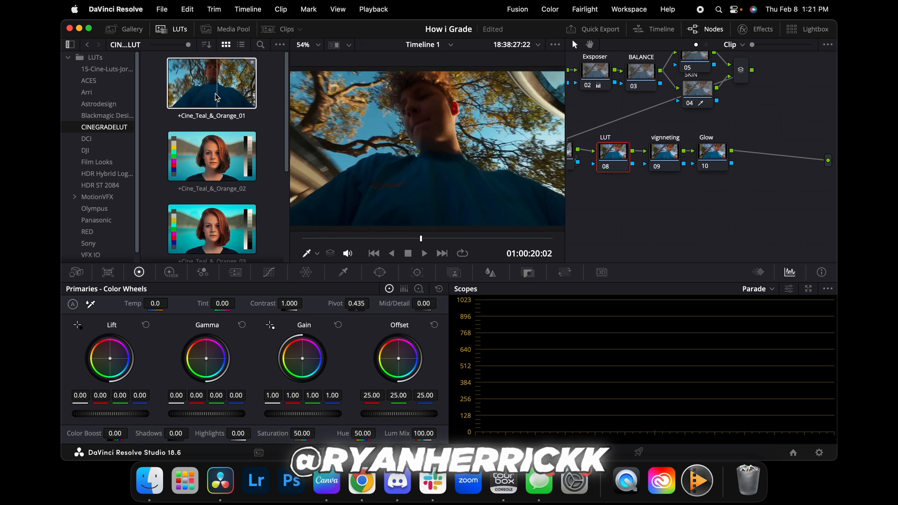
scroll(211, 169, "down", 2)
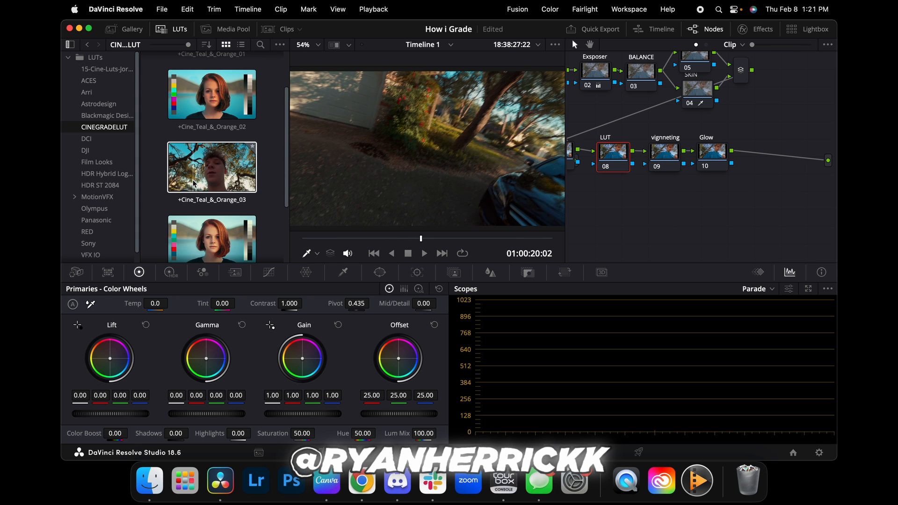
scroll(194, 183, "down", 2)
left_click_drag(183, 198, 614, 165)
Play the graded clip full screen to check the LUT, and park the playhead at 01:00:16:08.
left_click(398, 240)
mouse_move(398, 240)
left_mouse_down()
mouse_move(361, 239)
mouse_move(409, 246)
mouse_move(399, 248)
left_mouse_up()
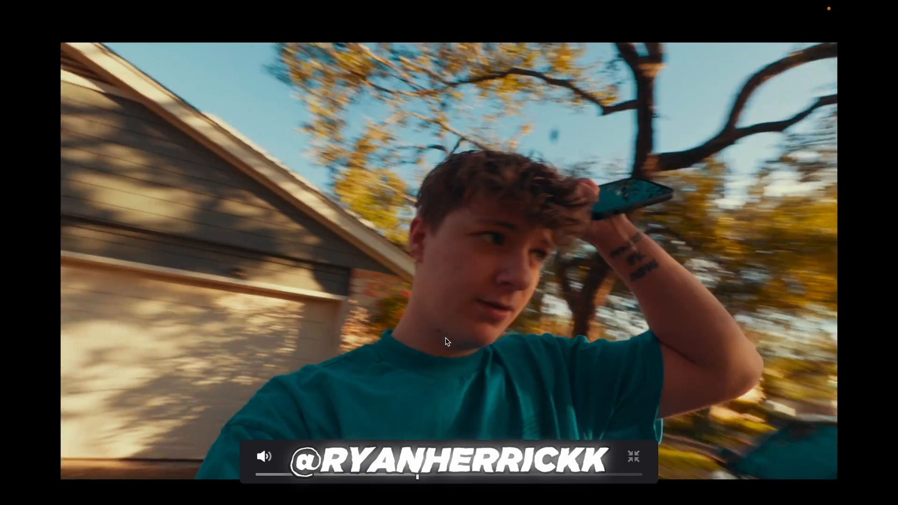
key("space")
key("Escape")
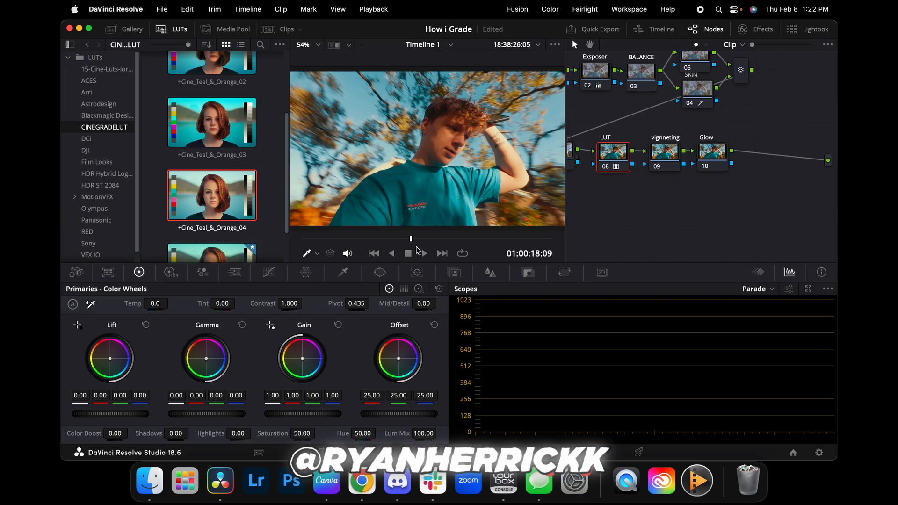
left_click_drag(411, 239, 398, 240)
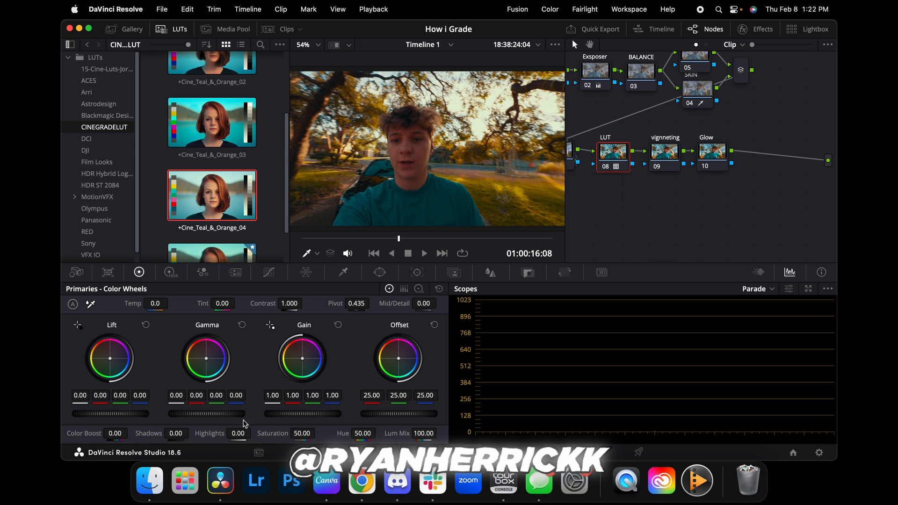
Examine the HDR color wheels and the zones graph for the LUT node.
left_click(171, 272)
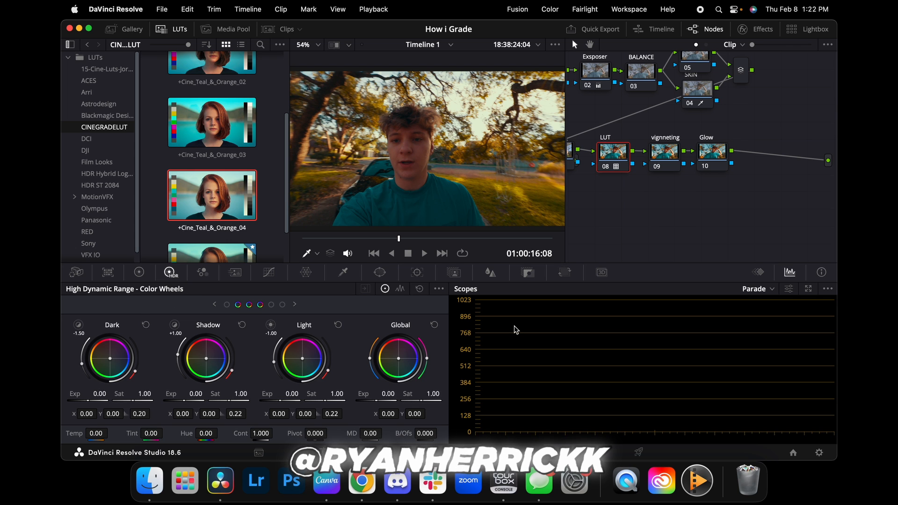
left_click(400, 289)
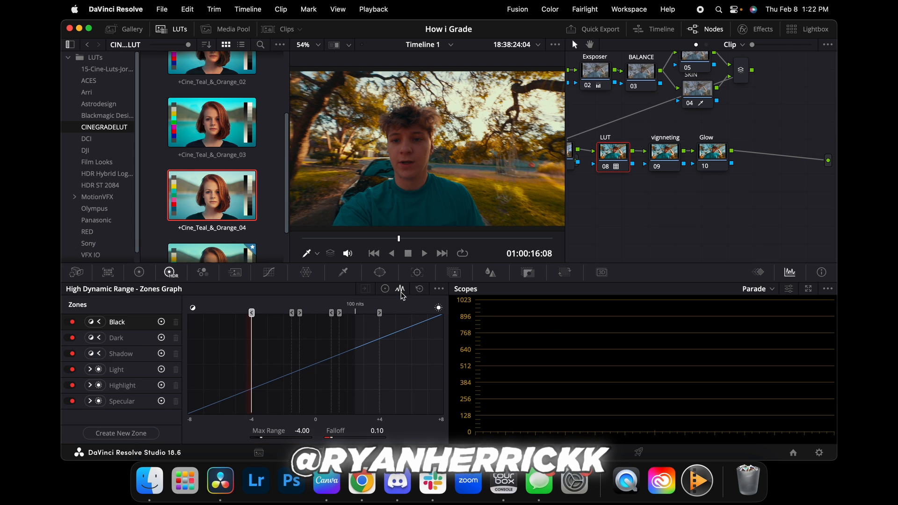
left_click(385, 289)
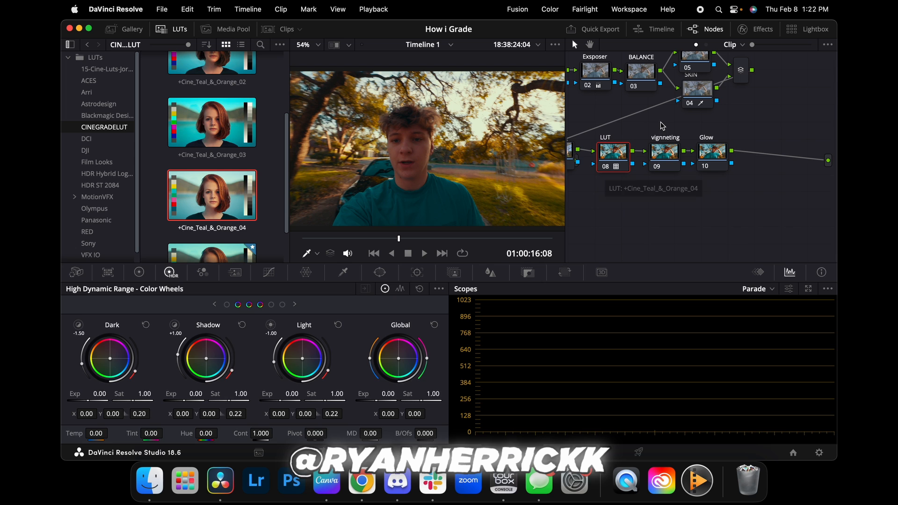
left_click_drag(654, 127, 730, 172)
left_click(711, 215)
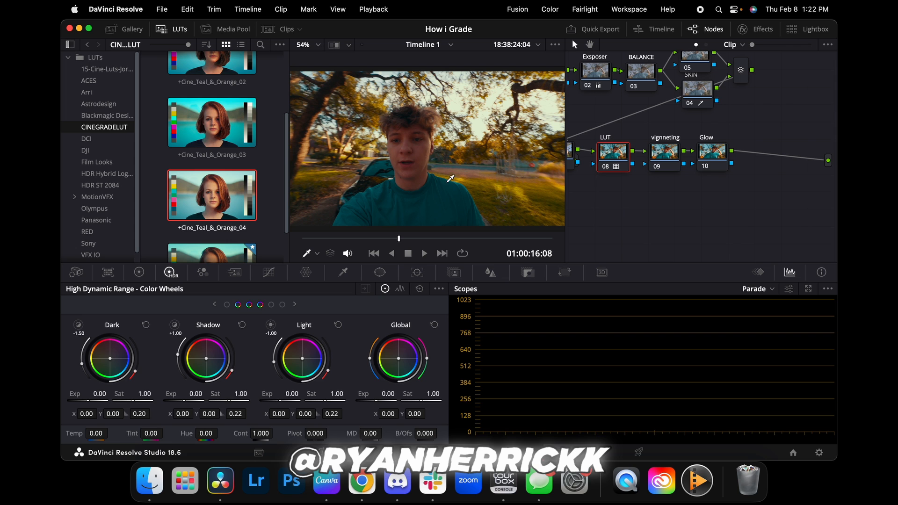
Set the LUT node's Key Output gain to 0.946.
left_click(454, 272)
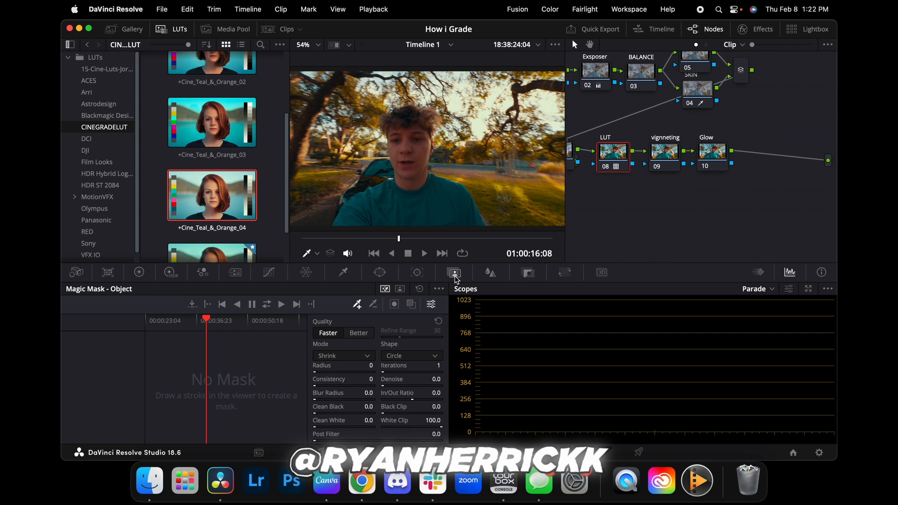
left_click(530, 279)
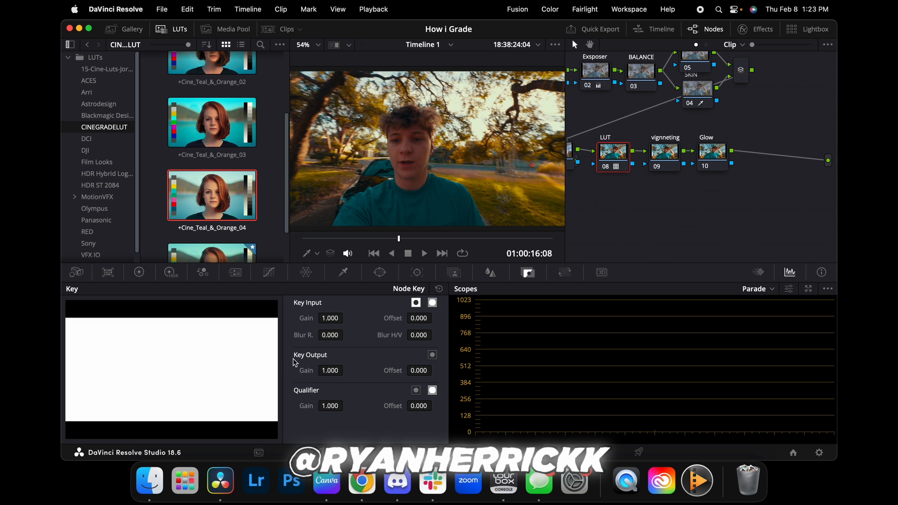
left_click_drag(332, 370, 375, 302)
left_click_drag(151, 342, 109, 347)
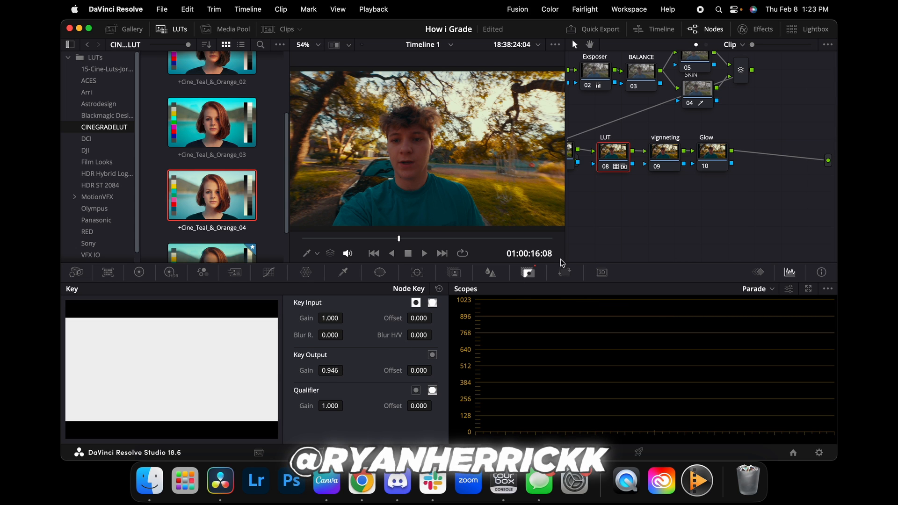
Compare the talking shot with the LUT node disabled and enabled, leaving the node on.
left_click(606, 168)
left_click(606, 168)
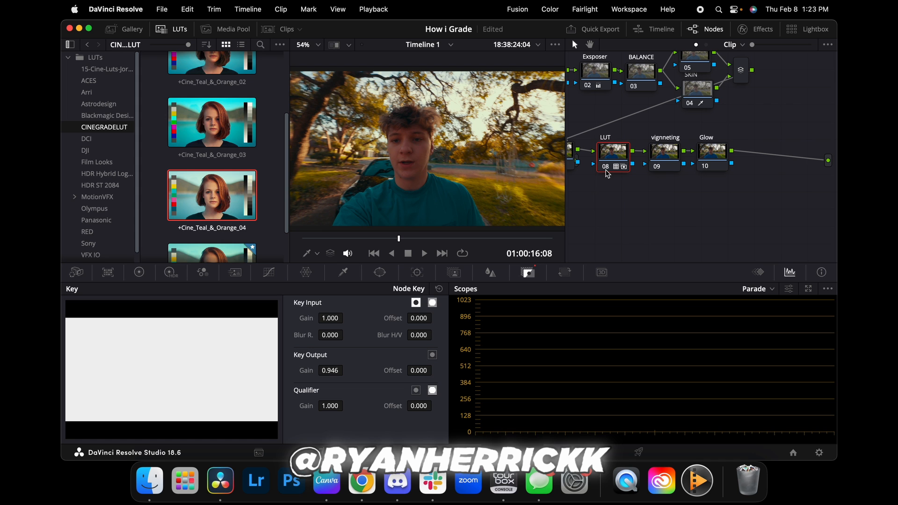
left_click(606, 168)
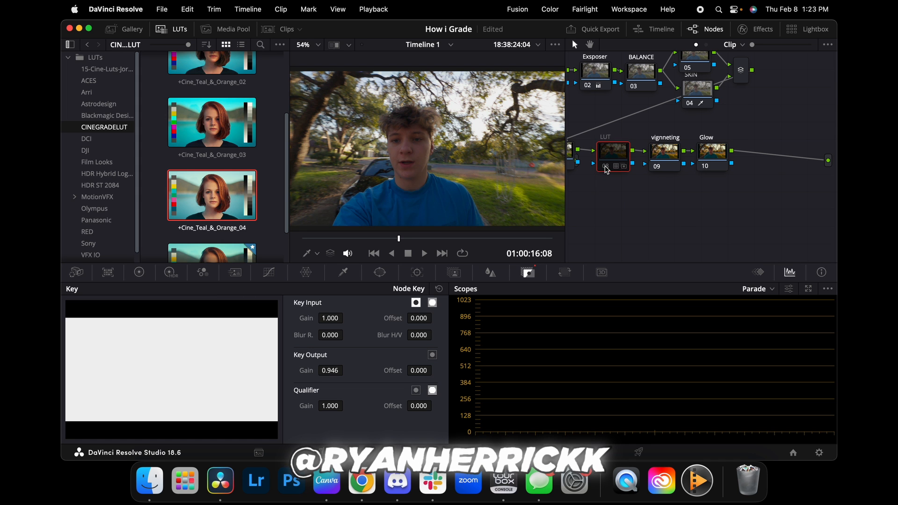
left_click(606, 168)
left_click(606, 169)
left_click(606, 168)
Play the clip, park the playhead on the car shot at 01:00:10:17, and compare it with the LUT node off and on.
key("space")
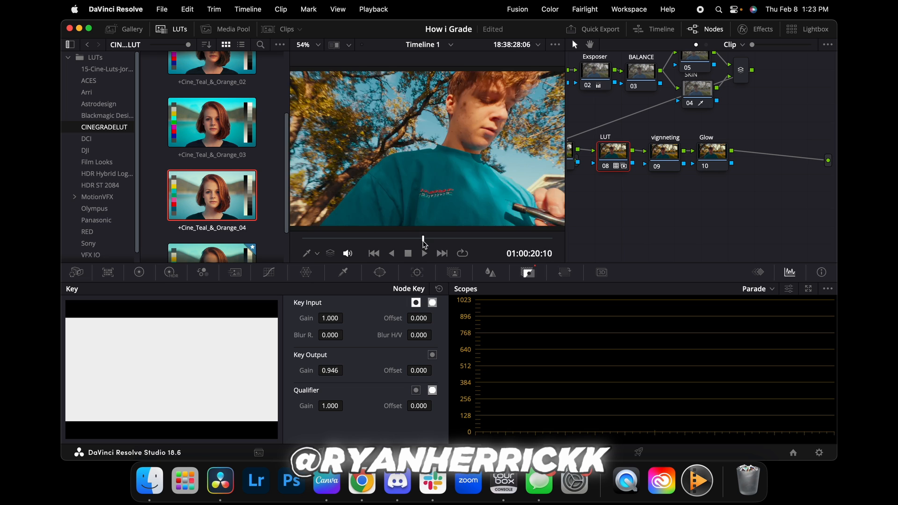
left_click_drag(394, 237, 366, 237)
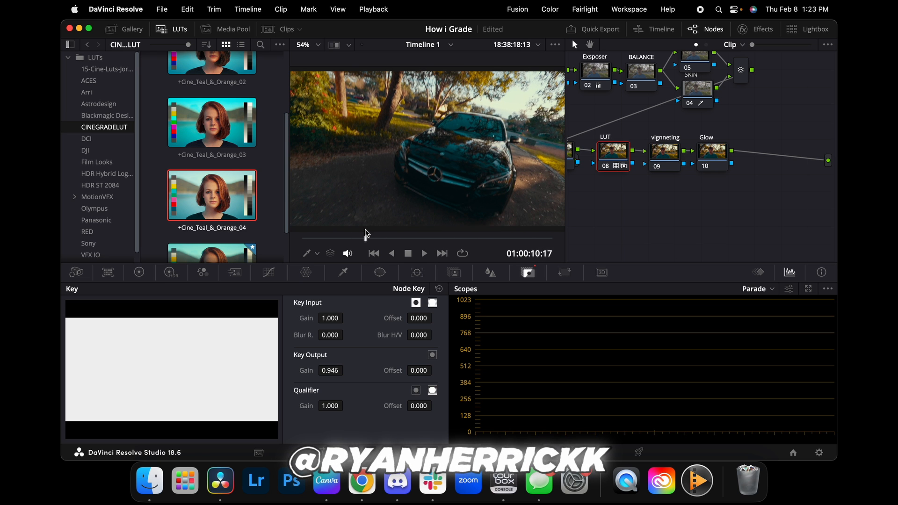
left_click(606, 164)
left_click(606, 164)
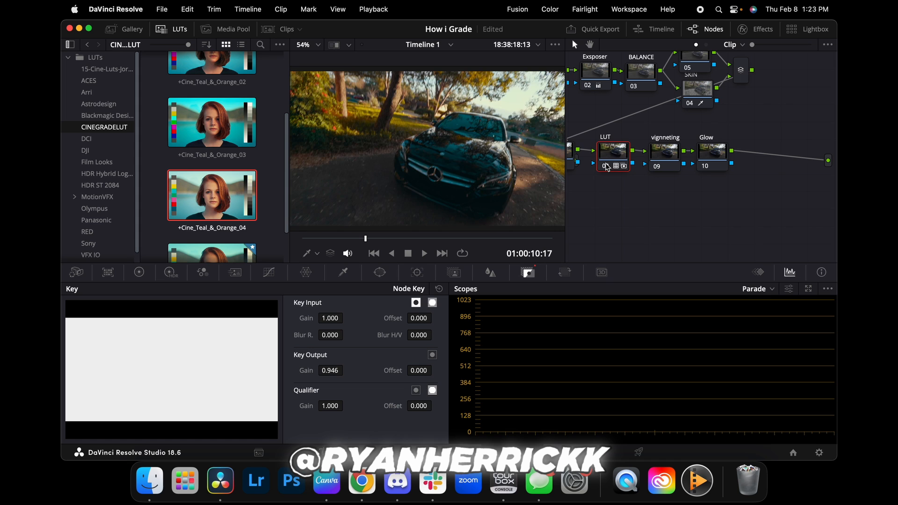
left_click(606, 164)
left_click(606, 165)
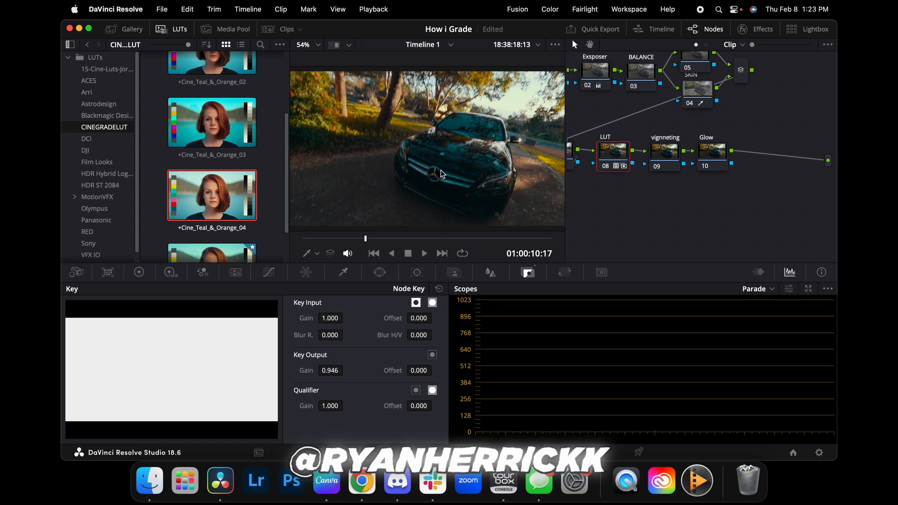
left_click(609, 168)
left_click(609, 167)
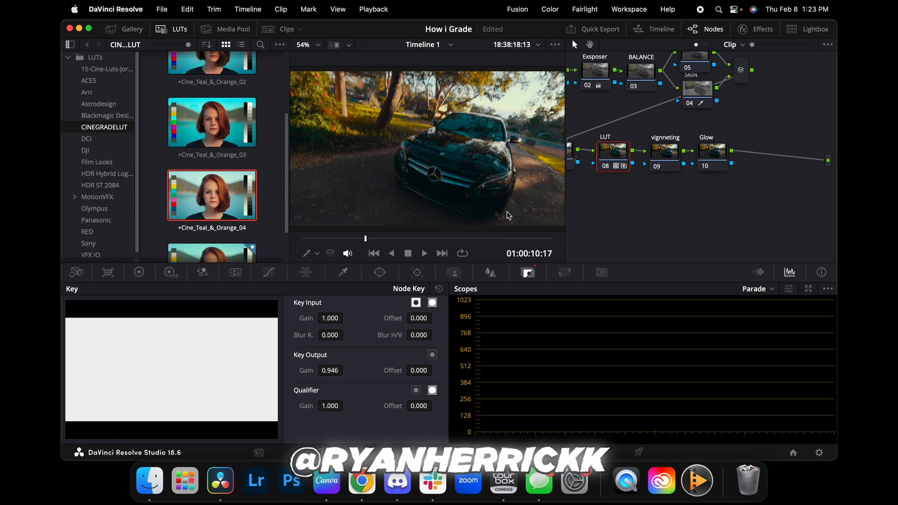
Reset the LUT node, preview the LUTs in the 15-Cine-Luts folder such as DUSK on the clip, and undo the reset.
right_click(608, 156)
left_click(635, 162)
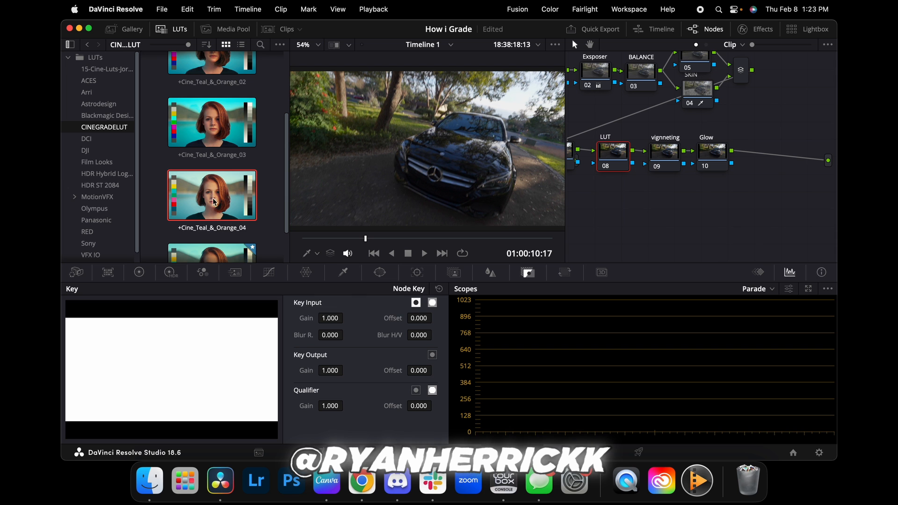
left_click(114, 69)
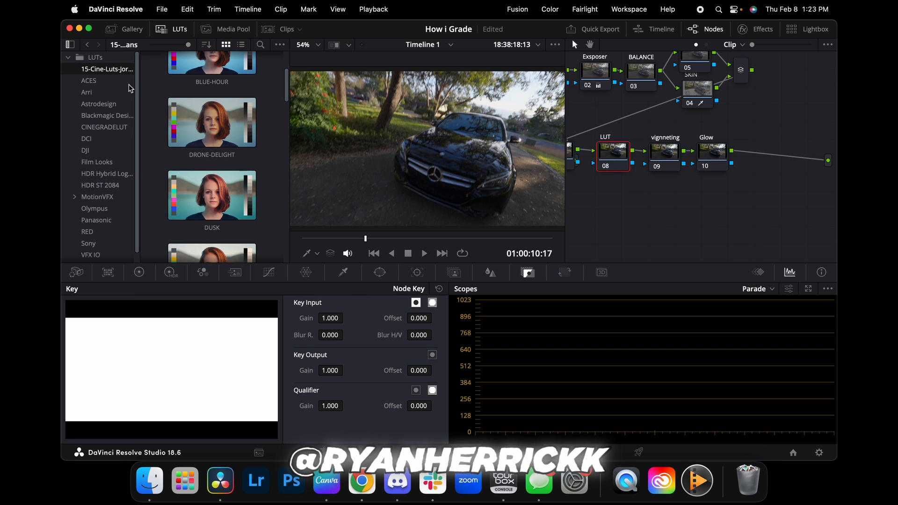
scroll(157, 169, "down", 3)
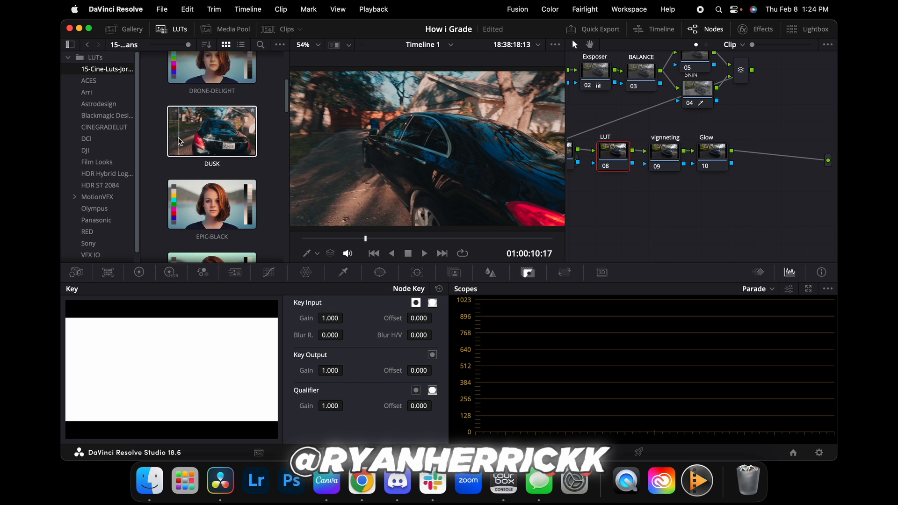
scroll(181, 143, "down", 2)
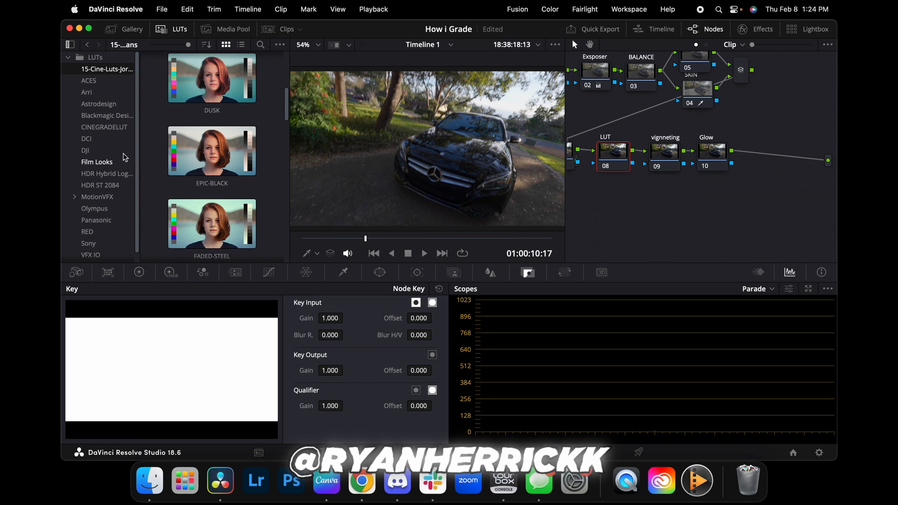
key("super+z")
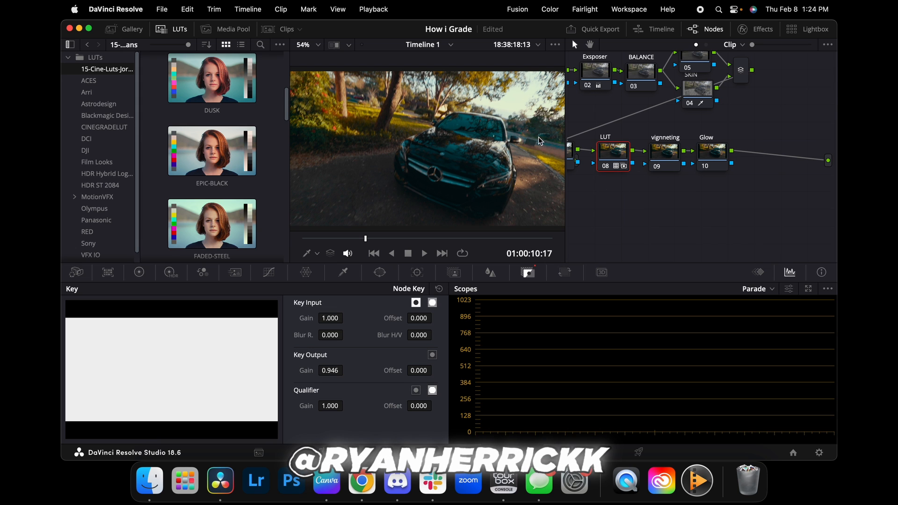
Find the Vignette effect in the effects library and apply it to the vignneting node.
left_click(663, 149)
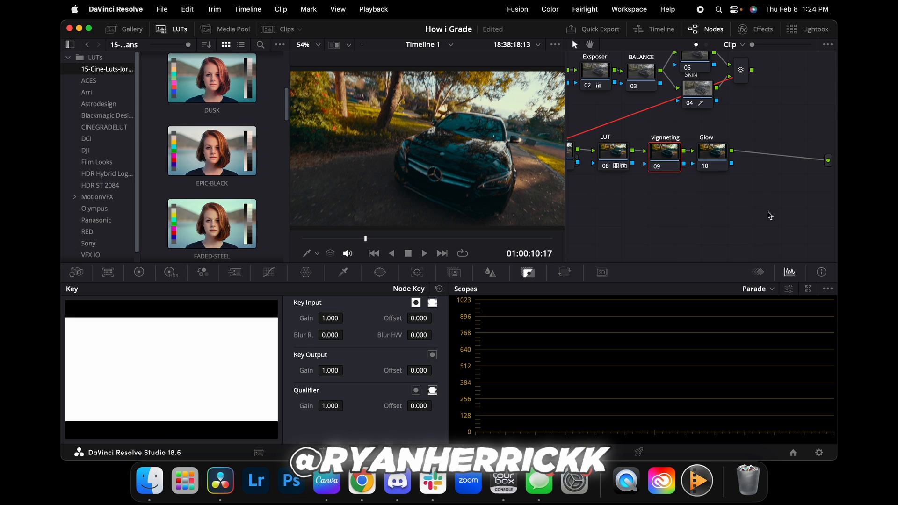
left_click_drag(663, 132, 716, 183)
left_click(713, 189)
left_click(756, 29)
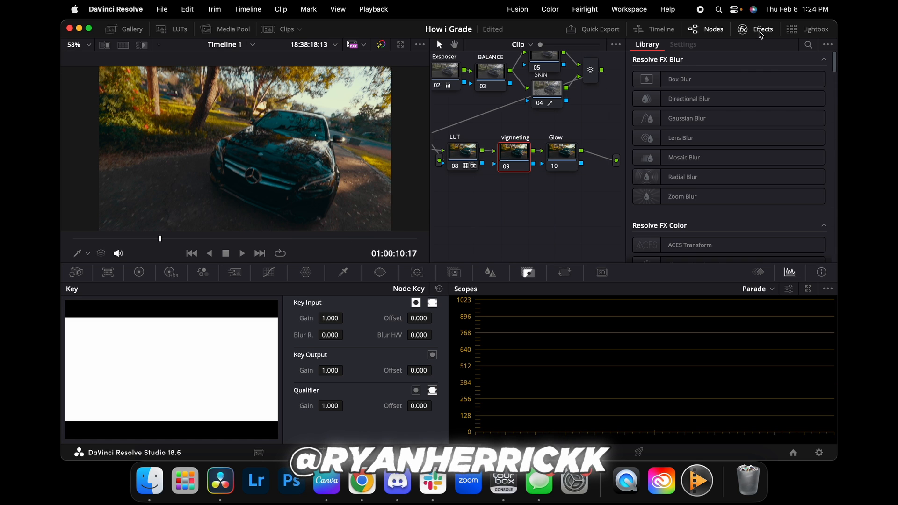
left_click(807, 44)
type("v")
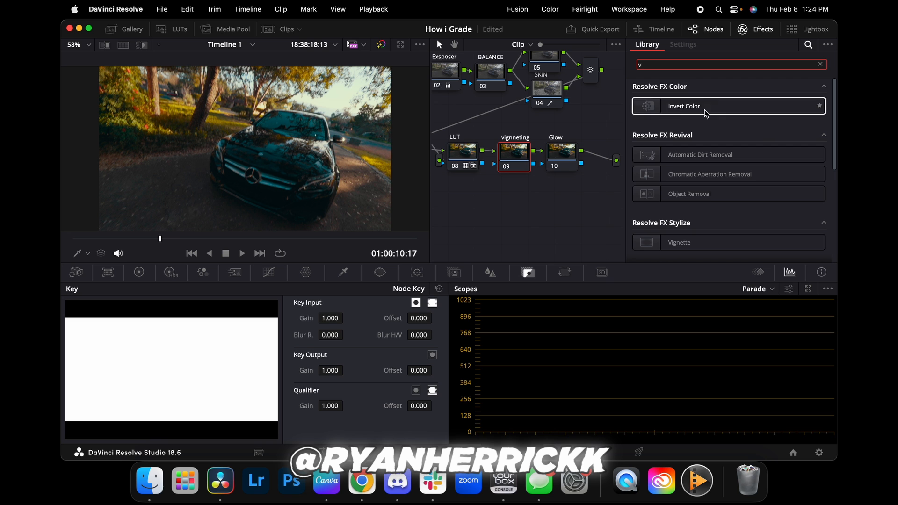
left_click_drag(701, 245, 514, 159)
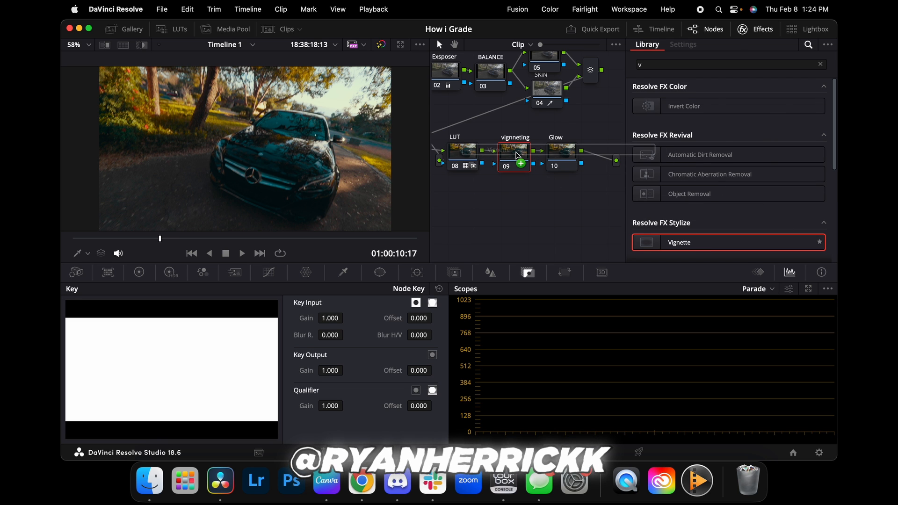
Set the vignette to Advanced mode with an Oval border, size 0.960, anamorphism 1.677, softness 0.147 and transparency 0.569.
left_click(755, 111)
left_click(739, 127)
left_click_drag(728, 146, 757, 158)
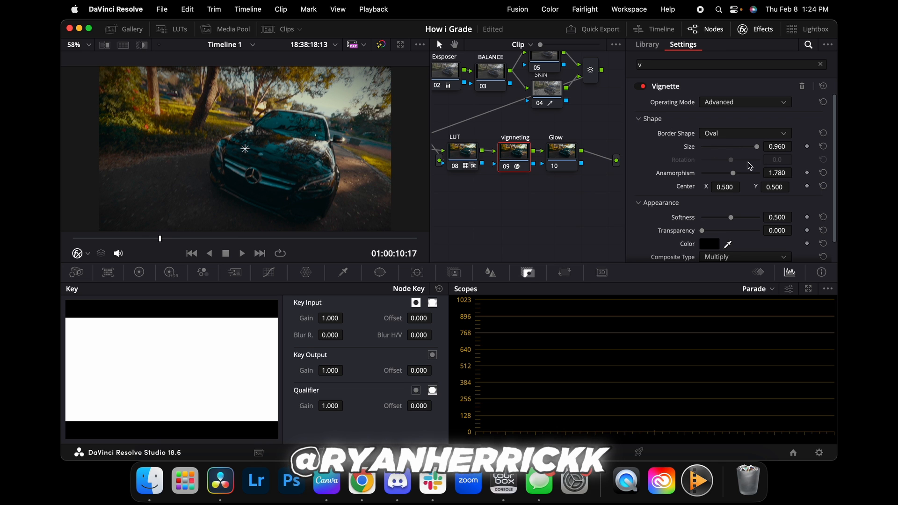
left_click(736, 136)
left_click(735, 134)
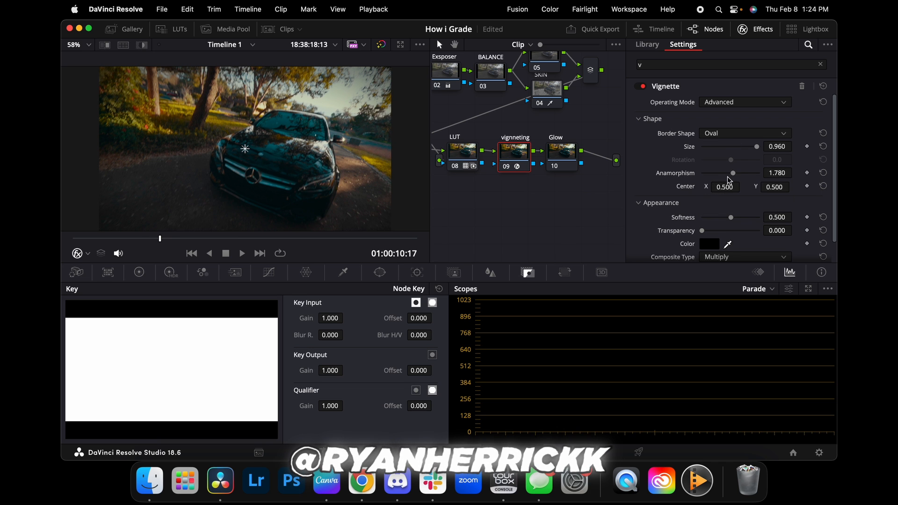
scroll(714, 223, "down", 2)
left_click_drag(733, 202, 711, 196)
left_click_drag(733, 150, 732, 158)
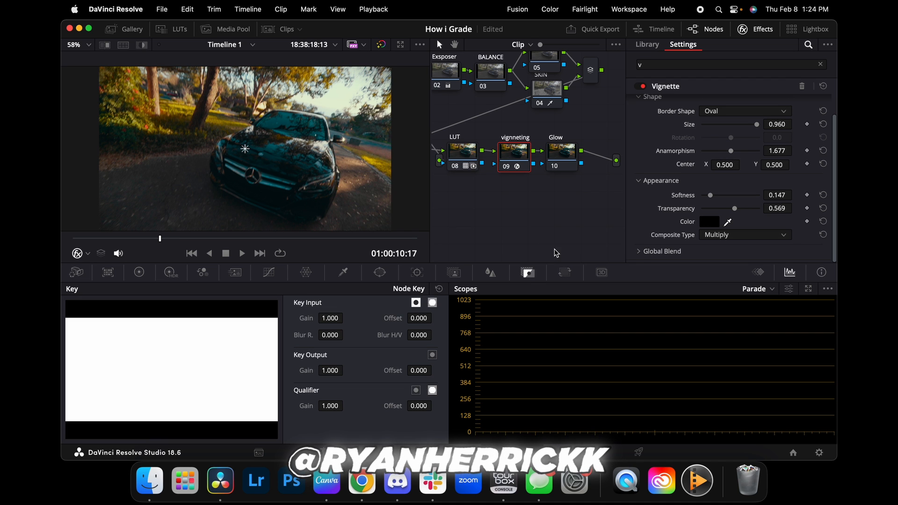
Compare the image with and without the vignneting node, and reset that node to remove its vignette.
left_click(505, 167)
left_click(505, 167)
left_click(505, 167)
left_click(505, 167)
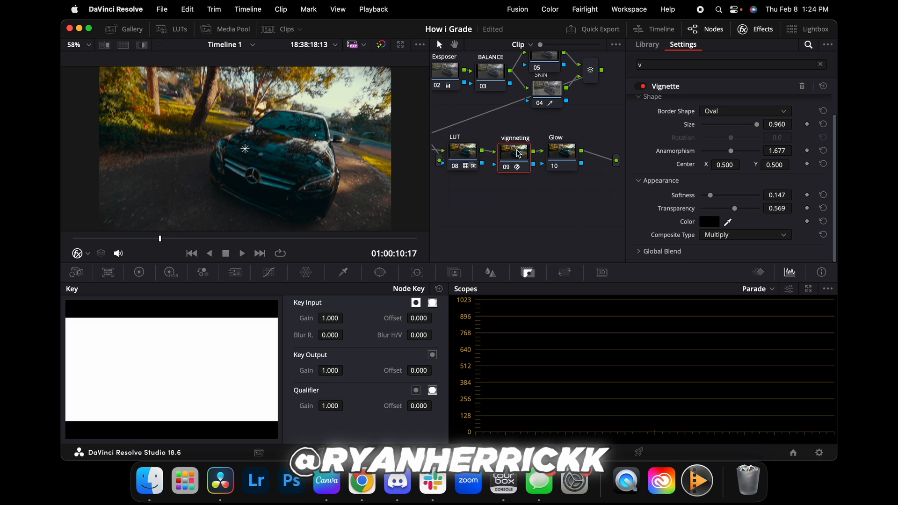
key("ctrl+d")
right_click(520, 162)
left_click(539, 168)
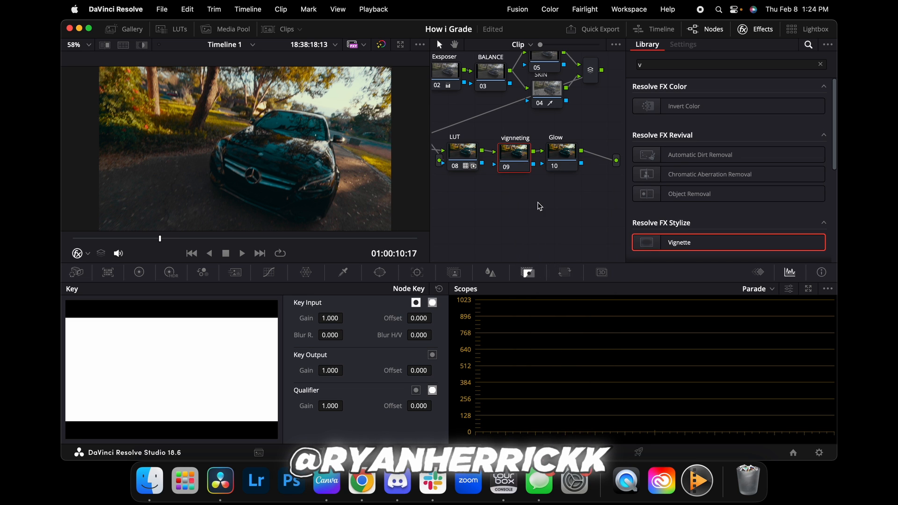
Find the Halation effect in the effects library and apply it to the Glow node.
left_click(560, 154)
left_click(821, 64)
type("h")
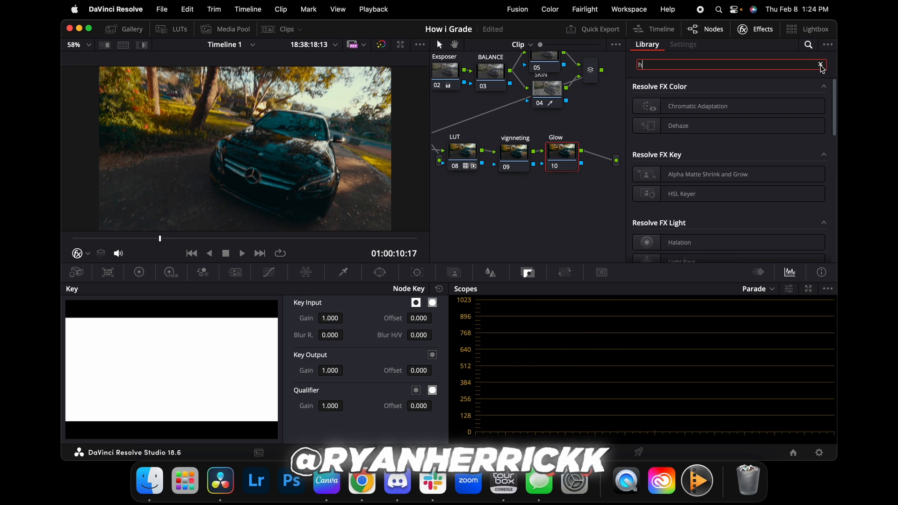
left_click_drag(692, 242, 562, 153)
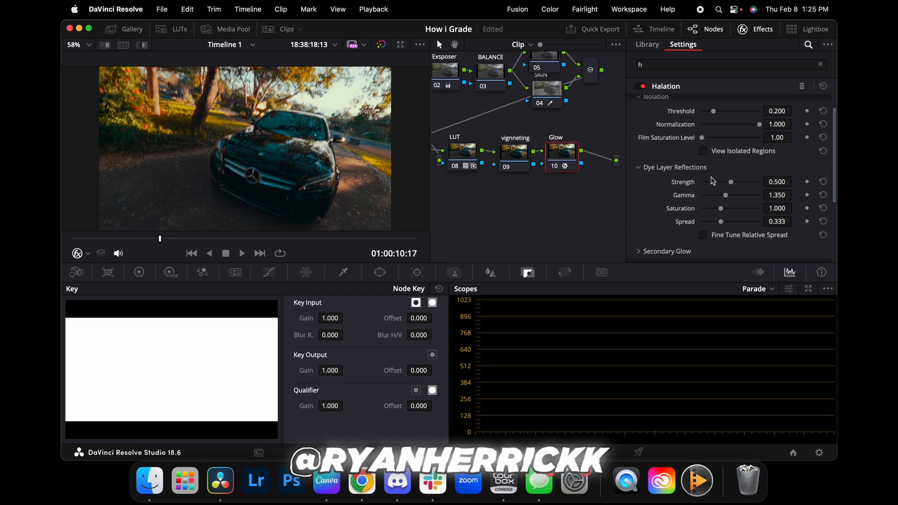
Set the Halation effect's processing color space to DaVinci Wide Gamut.
scroll(712, 181, "up", 2)
left_click(744, 102)
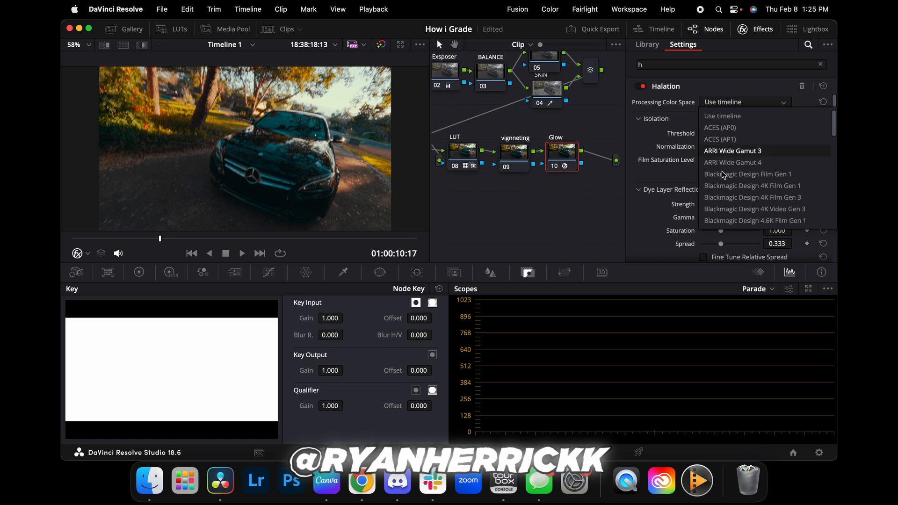
scroll(723, 185, "down", 5)
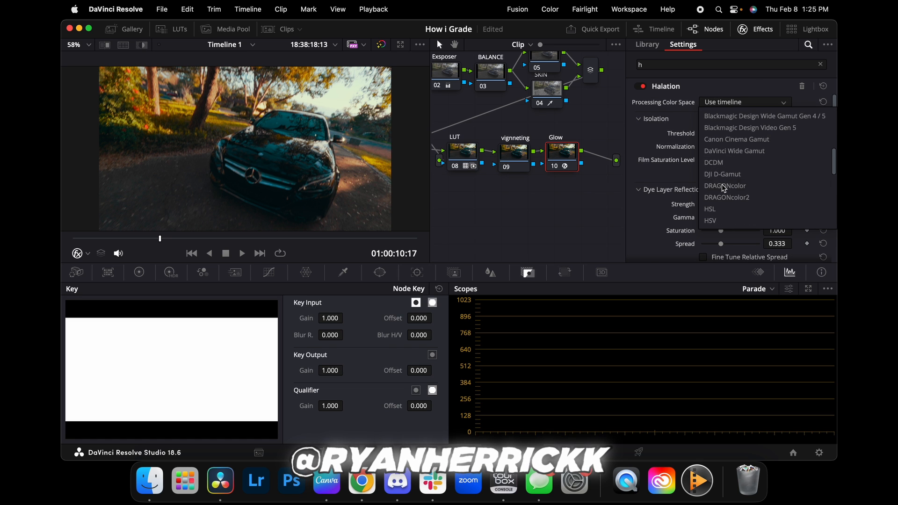
left_click(741, 151)
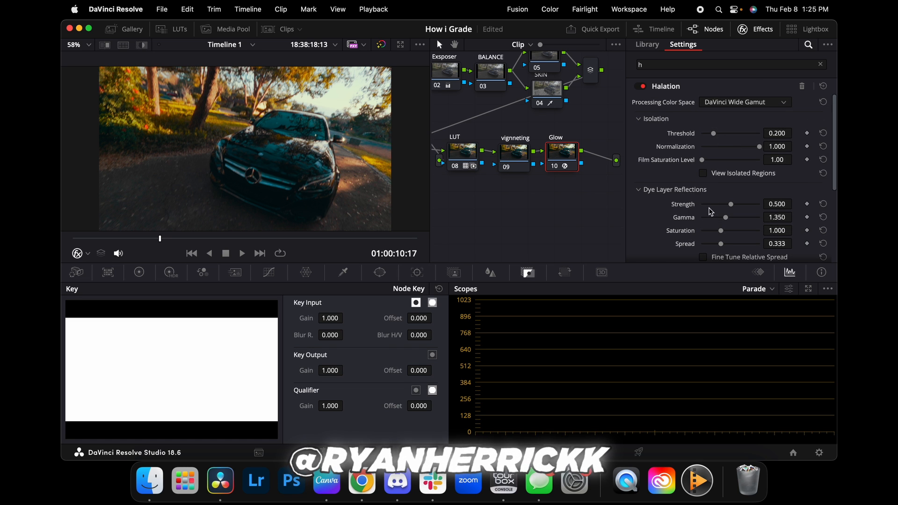
Set the Halation effect's Dye Layer Reflections strength to 0.
left_click(779, 204)
key("BackSpace")
key("BackSpace")
key("BackSpace")
key("BackSpace")
key("BackSpace")
key("Return")
Expand the Halation effect's Secondary Glow settings and set the glow strength to 0.5.
scroll(728, 234, "down", 5)
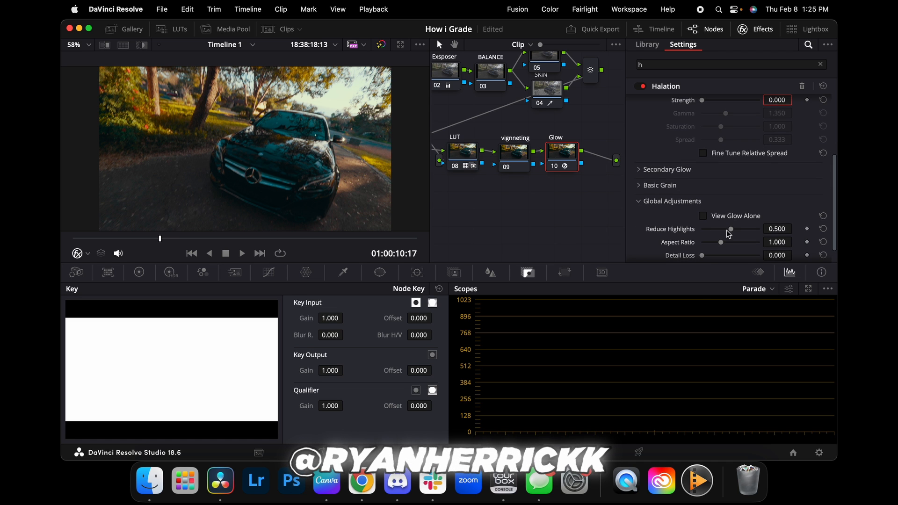
left_click(638, 169)
left_click(776, 184)
type("6")
type(".5")
key("Return")
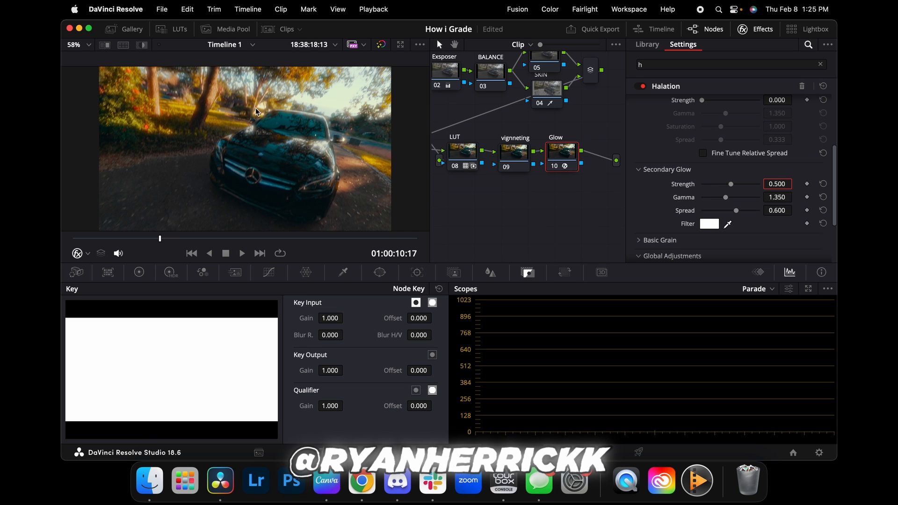
Make the Secondary Glow filter red and set its strength to 0.211, gamma to 0.354 and spread to 0.192.
left_click(707, 219)
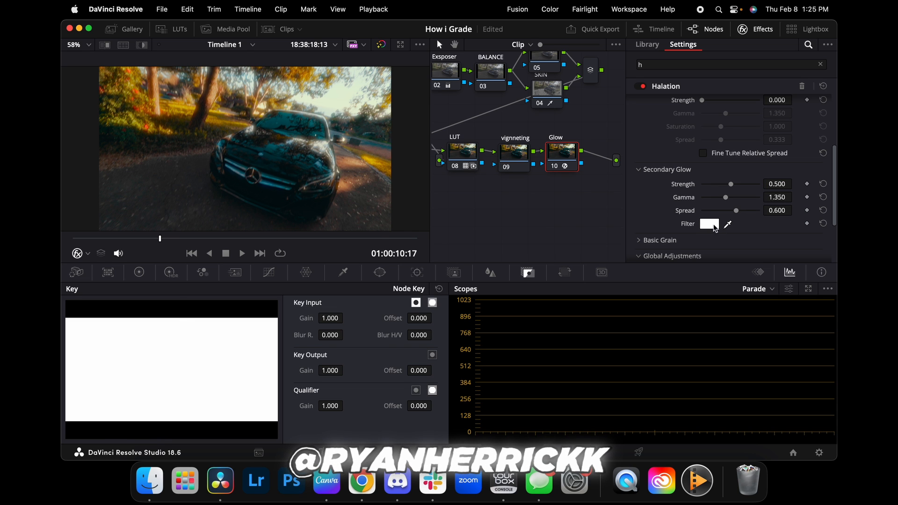
left_click(713, 227)
left_click_drag(156, 304, 200, 333)
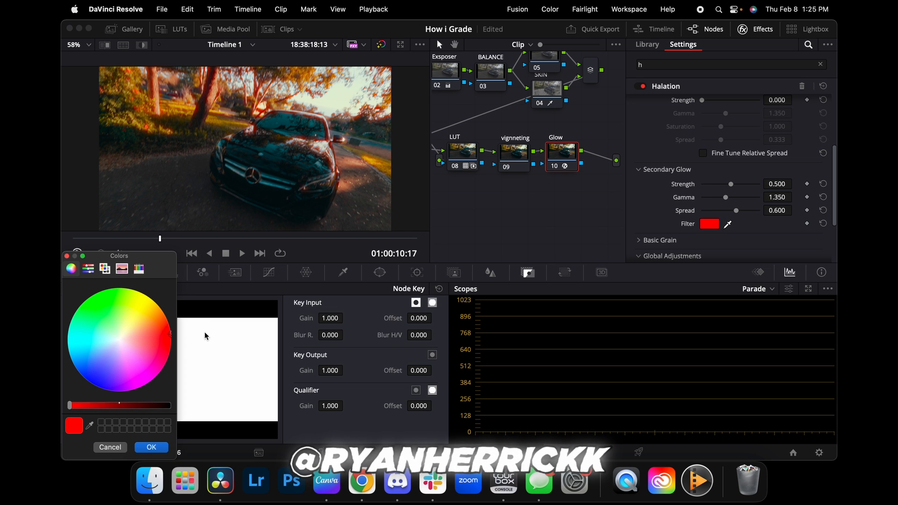
left_click(151, 447)
left_click_drag(729, 188, 706, 201)
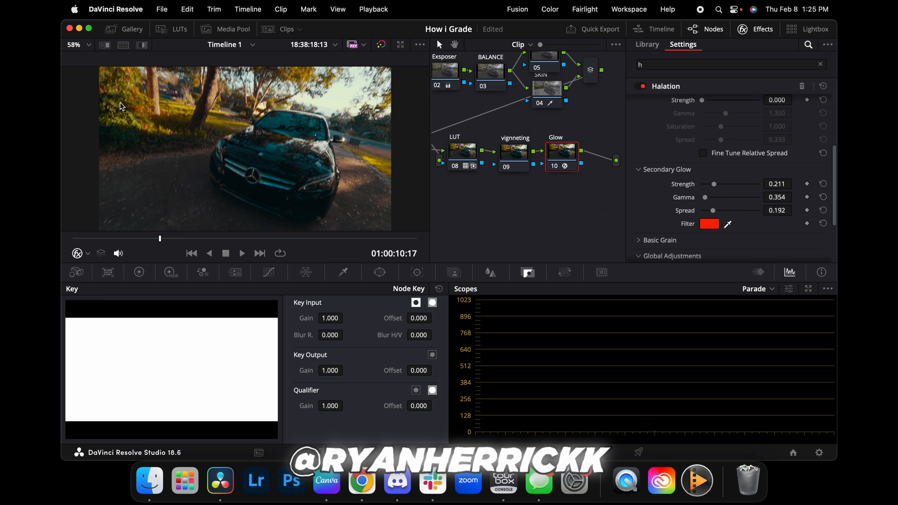
Inspect the red glow close up around 01:00:10:22, return the viewer to fit, and play the clip.
scroll(120, 107, "up", 5)
scroll(173, 116, "up", 5)
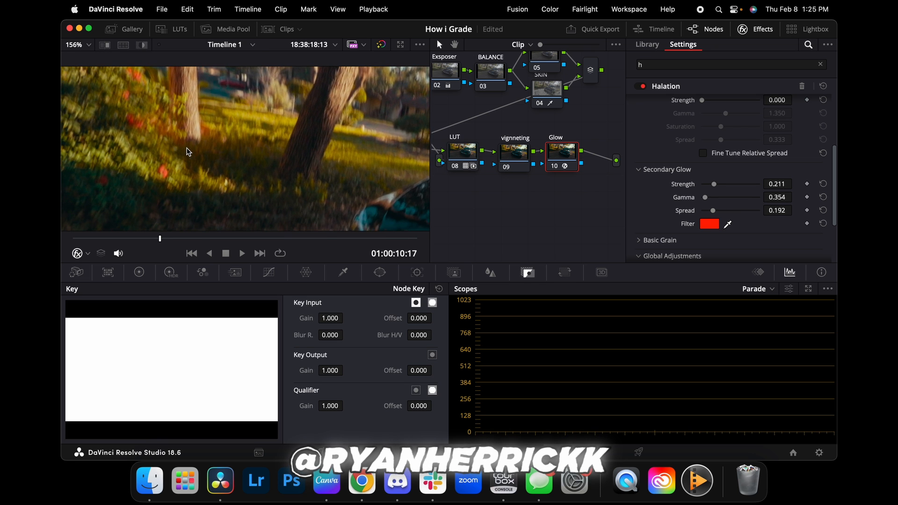
scroll(188, 152, "up", 5)
mouse_move(160, 238)
left_mouse_down()
mouse_move(172, 241)
mouse_move(161, 239)
left_mouse_up()
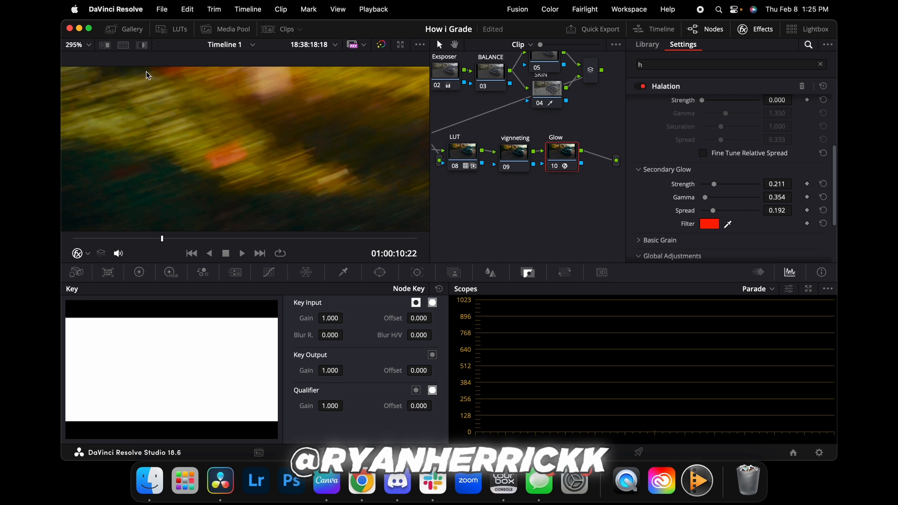
left_click(89, 46)
left_click(89, 60)
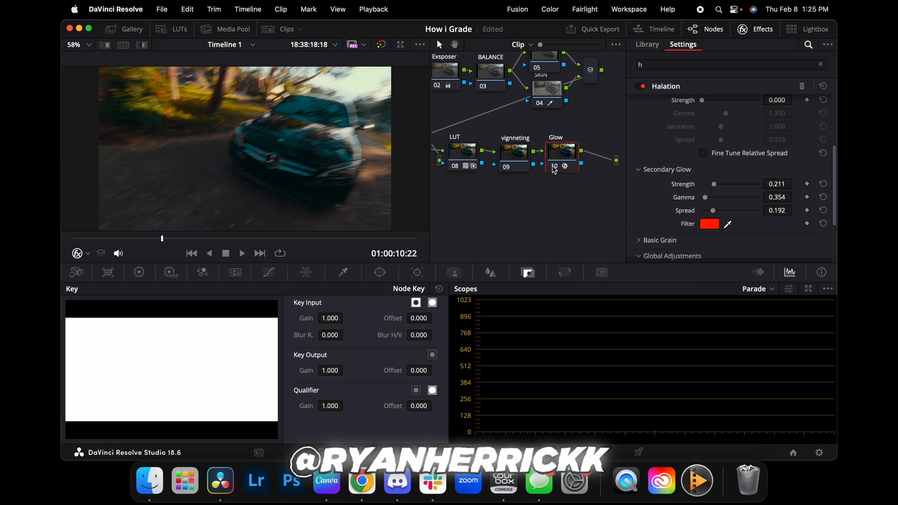
key("space")
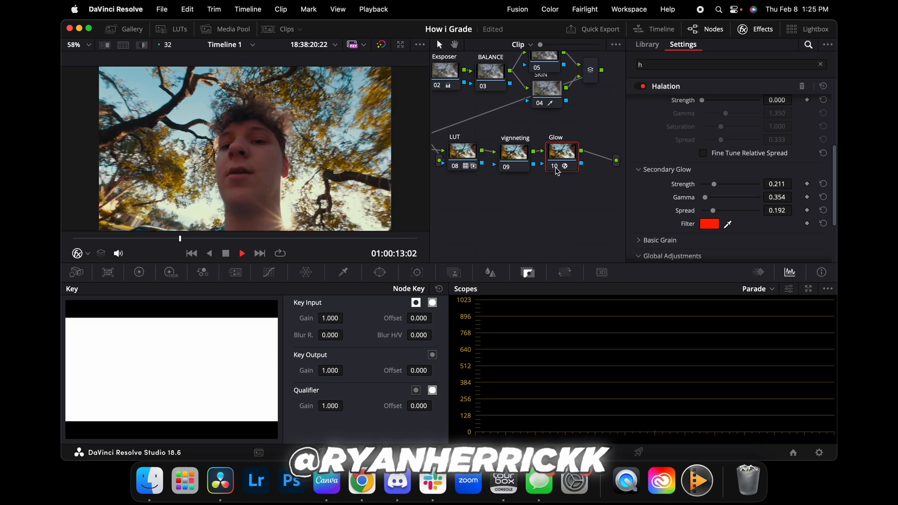
Play the clip up to 01:00:17:08 and compare the frame with the Glow node disabled and enabled.
key("space")
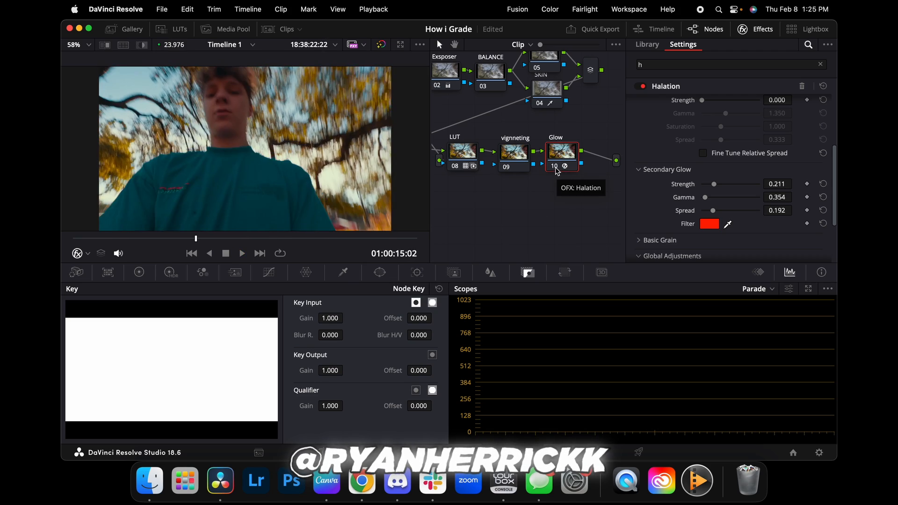
key("space")
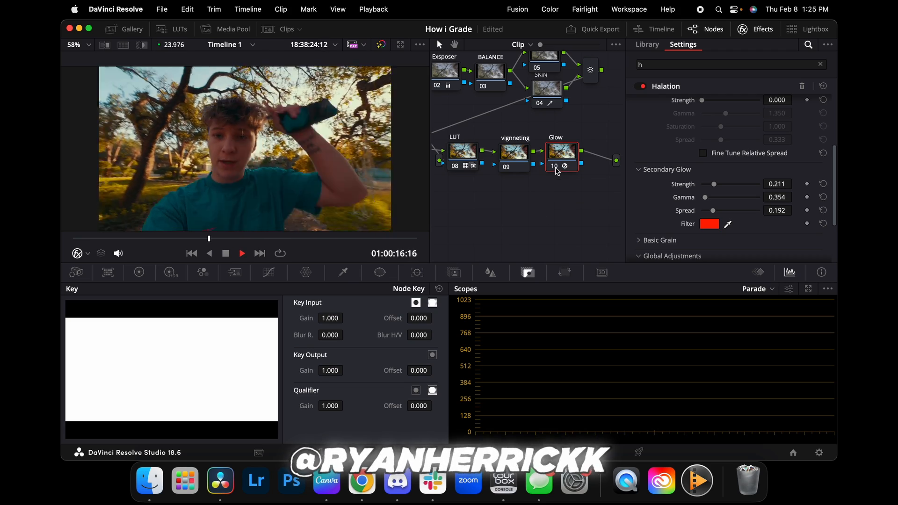
key("space")
left_click(556, 168)
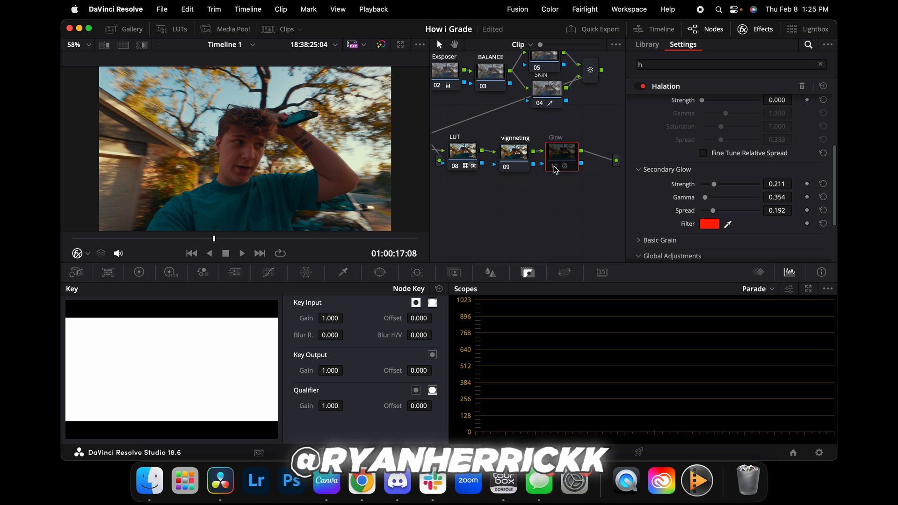
left_click(555, 167)
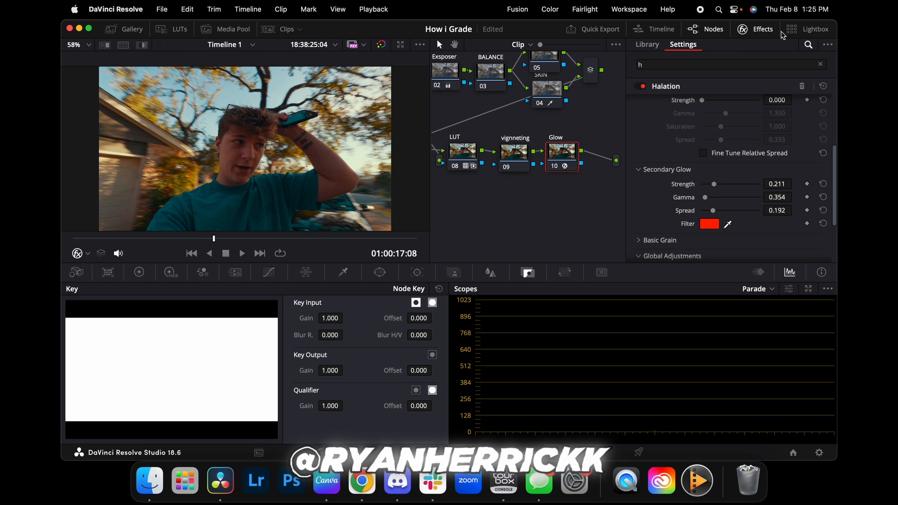
Clear the effects search and move the output away from the Glow node to make room in the node graph.
left_click(822, 67)
scroll(583, 169, "right", 2)
left_click_drag(578, 161, 632, 156)
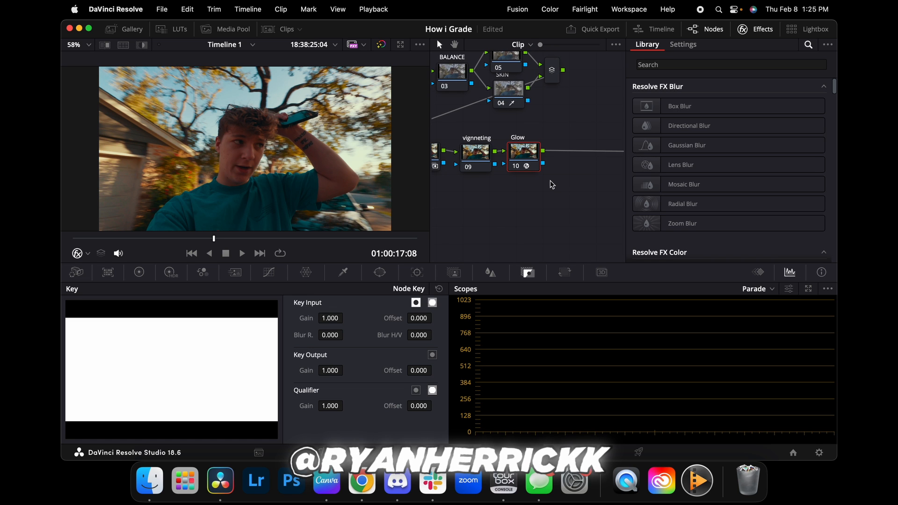
scroll(552, 184, "right", 2)
scroll(552, 184, "right", 2)
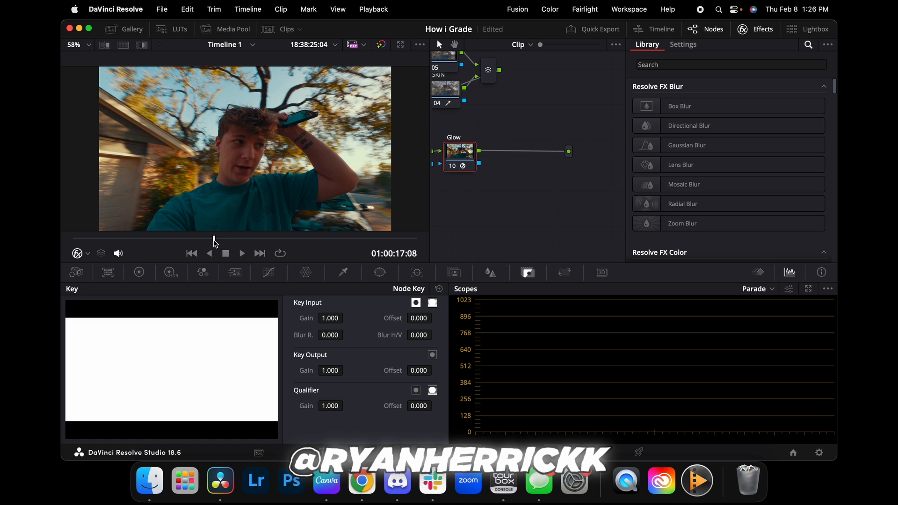
Add a new node to the graph and insert it into the connection between the Glow node and the output.
right_click(521, 209)
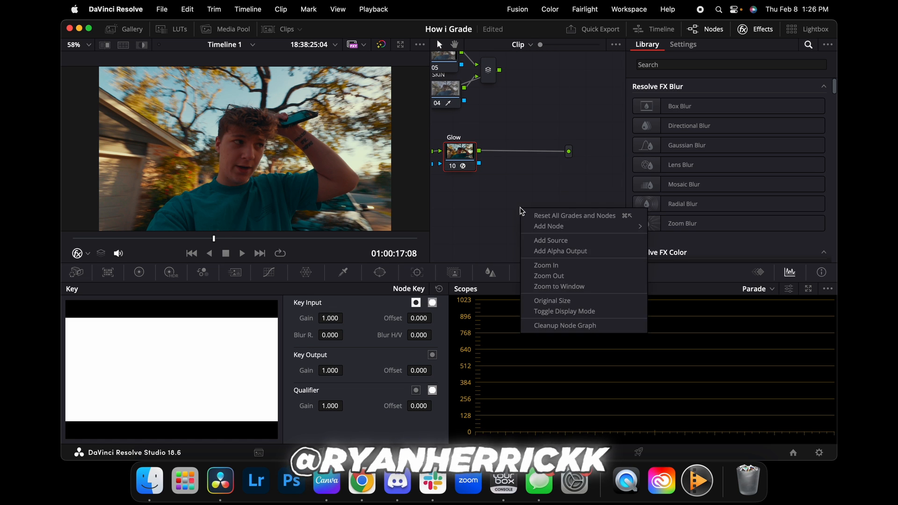
mouse_move(550, 227)
left_click(697, 227)
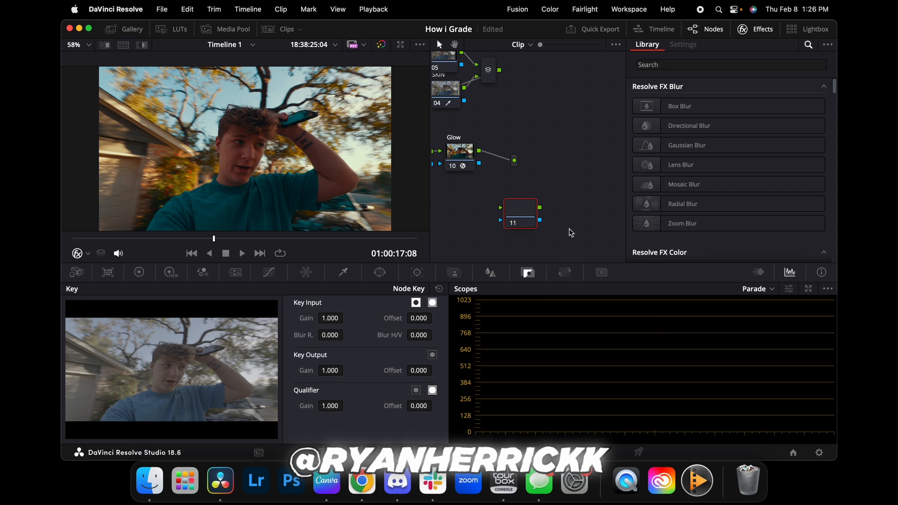
left_click_drag(518, 166, 577, 164)
left_click_drag(522, 210, 501, 120)
left_click_drag(515, 164, 606, 163)
left_click_drag(514, 133, 539, 171)
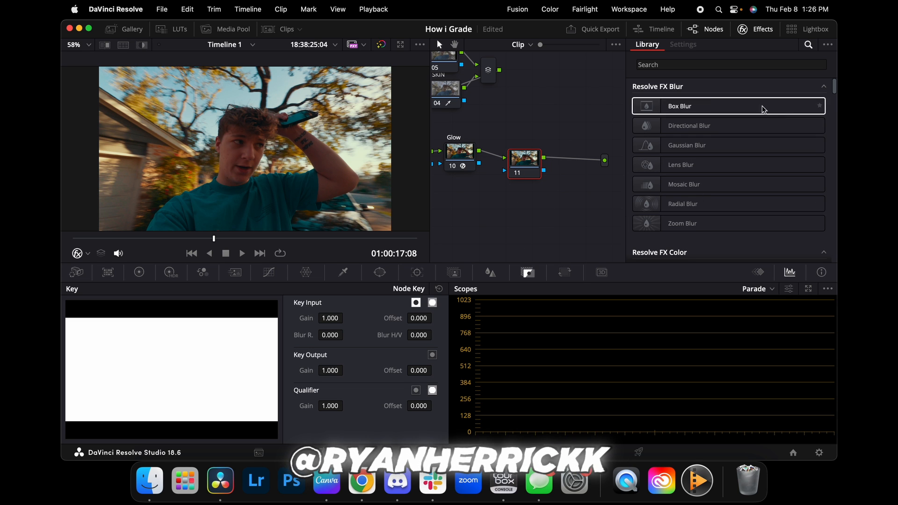
Add a circle window to node 11, enlarge it to about the frame's full height, and set Soft 1 to 0.
left_click(380, 273)
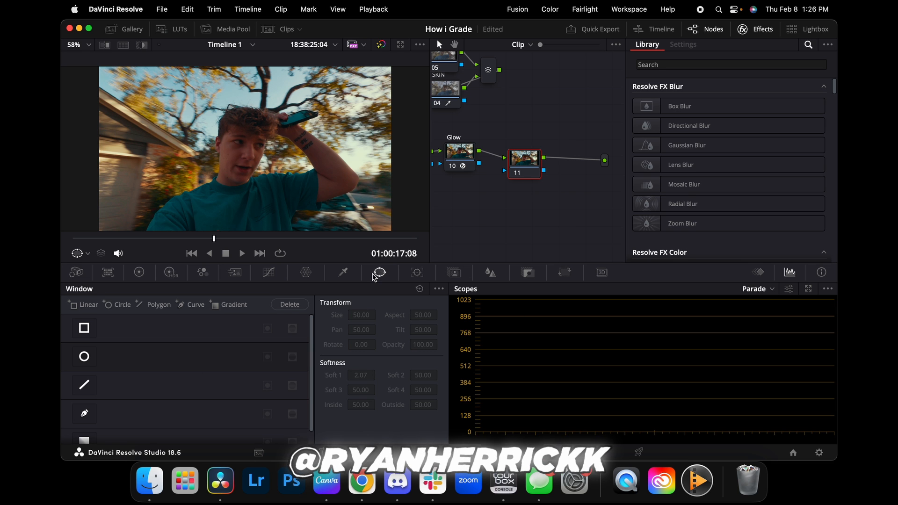
left_click(84, 357)
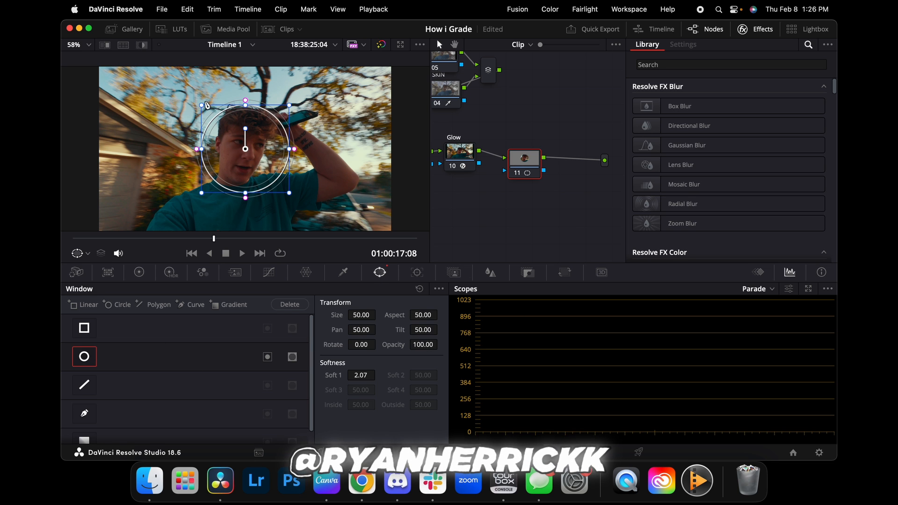
left_click_drag(207, 104, 159, 76)
left_click_drag(368, 378, 357, 378)
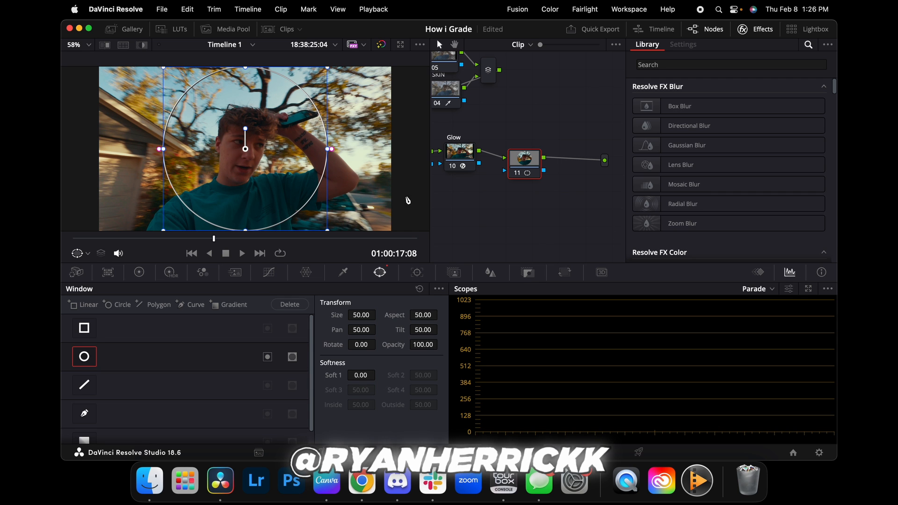
Add an alpha output to the node graph and connect node 11's alpha channel to it.
scroll(543, 196, "right", 3)
right_click(544, 196)
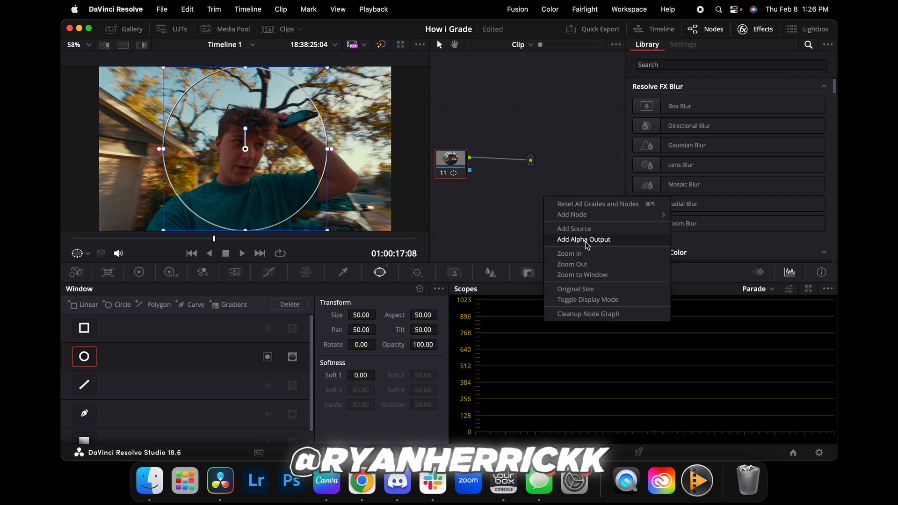
left_click(585, 240)
left_click_drag(459, 164, 449, 123)
left_click_drag(440, 183, 566, 182)
left_click_drag(470, 128, 570, 181)
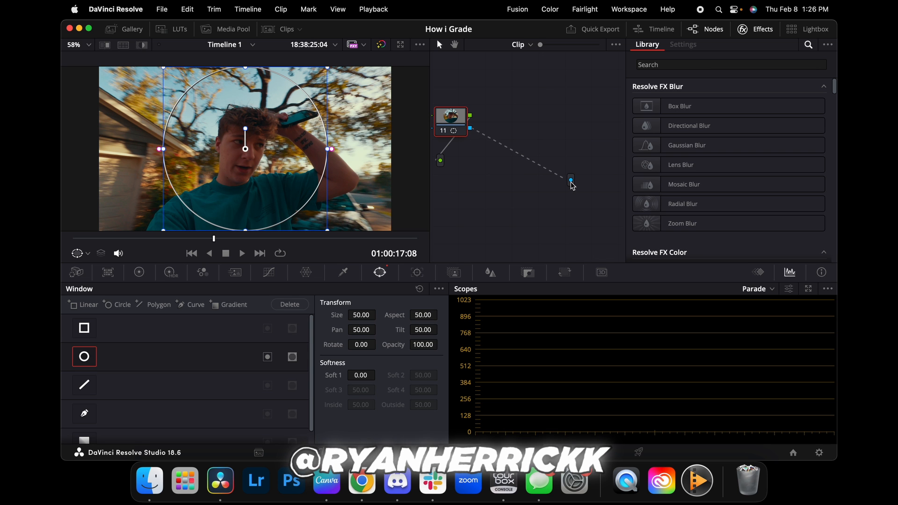
View the clip around 01:00:23:02 on the Edit page with and without the circular window node, returning to the Color page.
left_click(385, 451)
left_click_drag(507, 318, 544, 341)
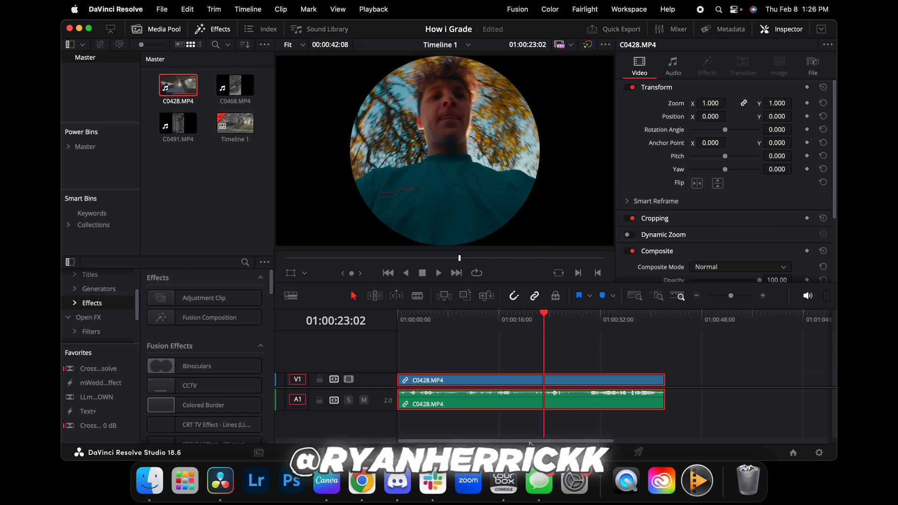
key("shift+6")
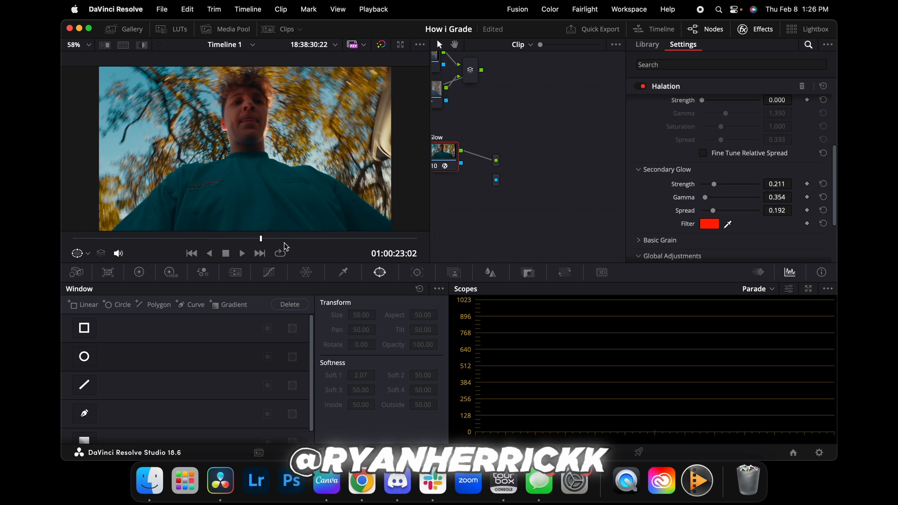
key("shift+4")
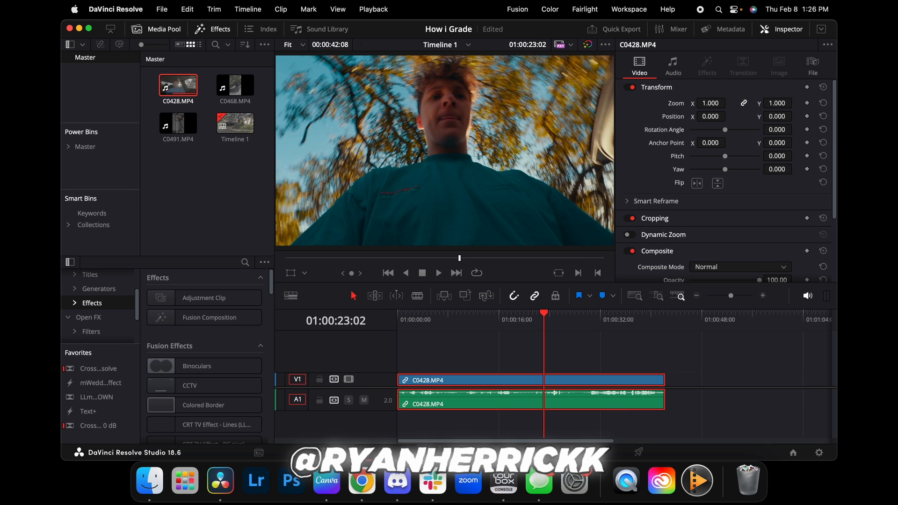
key("shift+6")
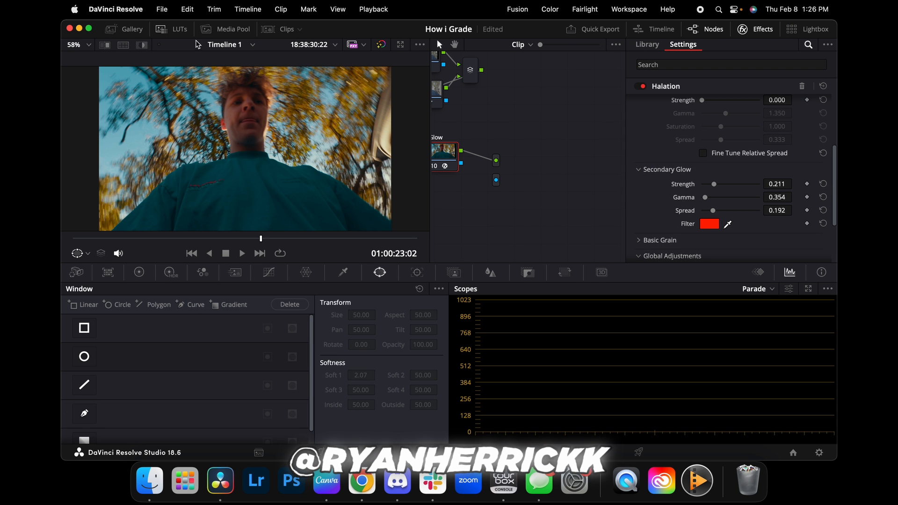
Grab a still of the graded frame into the Stills 1 album of the gallery.
left_click(161, 29)
left_click(123, 30)
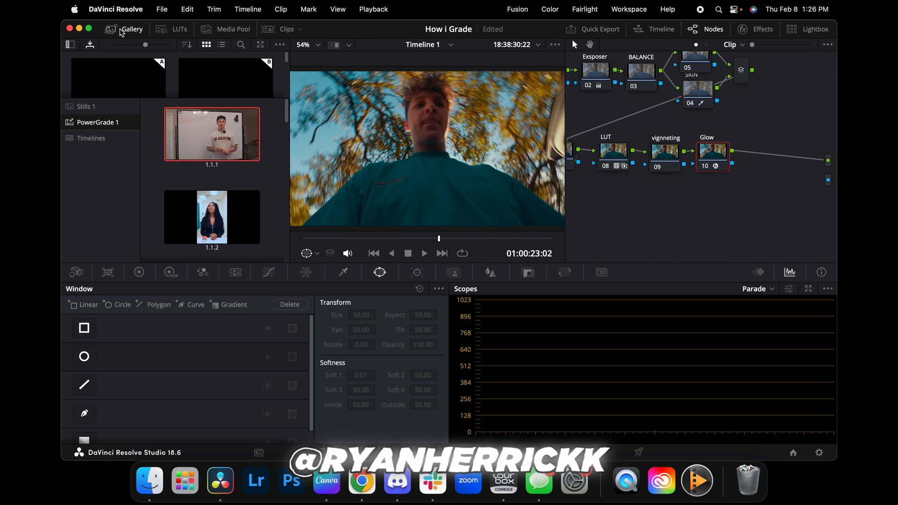
left_click(89, 107)
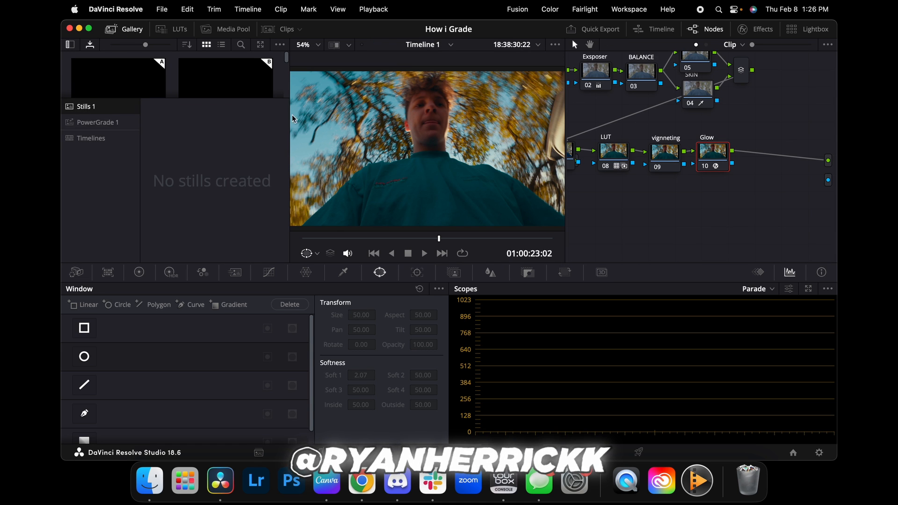
right_click(403, 148)
left_click(431, 152)
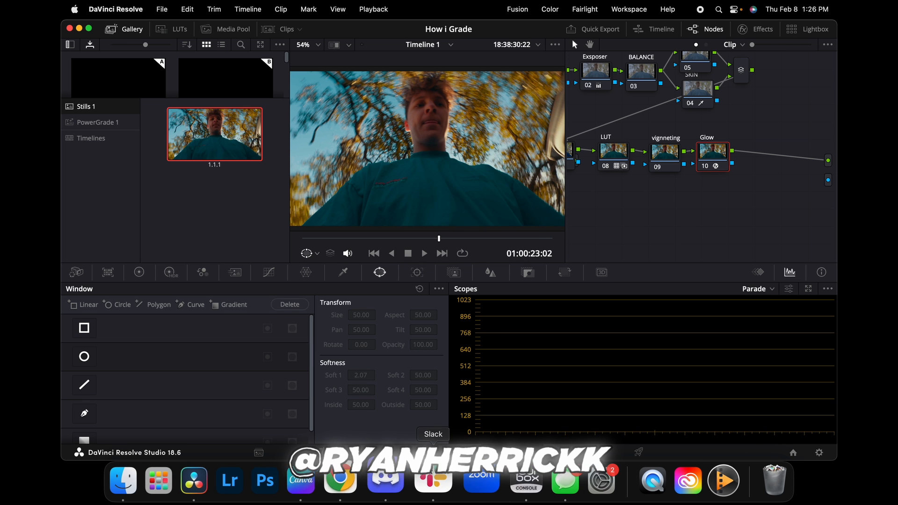
Replace the clip on the timeline with C0468.MP4 and move the playhead to the car shot at 01:02:46:16.
key("shift+4")
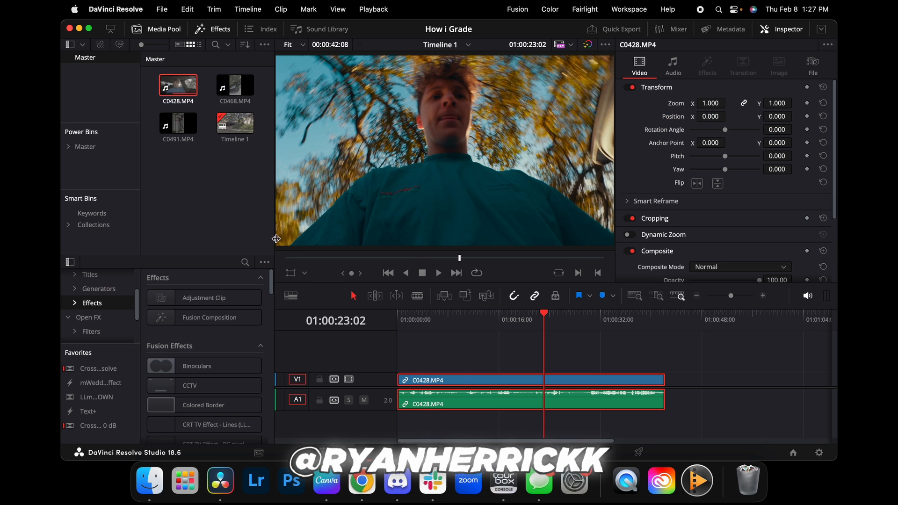
key("Delete")
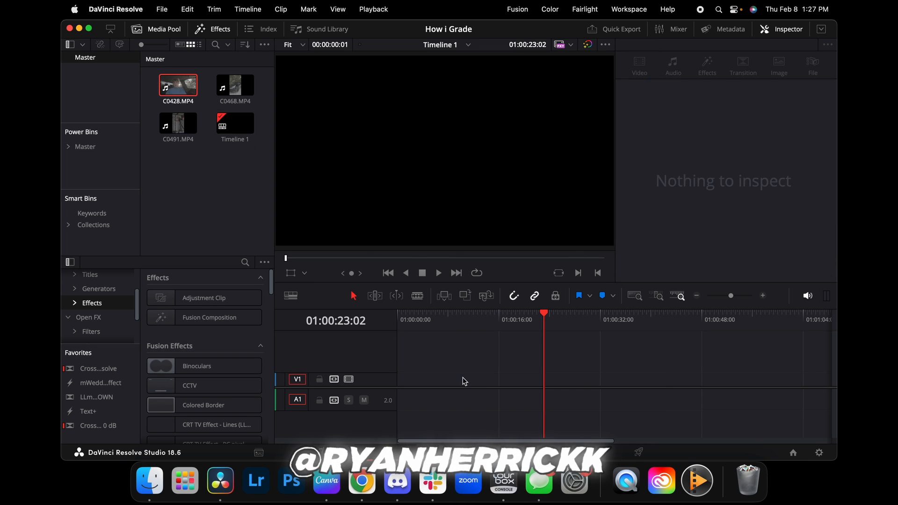
left_click_drag(235, 86, 395, 380)
left_click_drag(561, 320, 650, 322)
left_click(696, 295)
left_click(696, 295)
left_click_drag(462, 322, 661, 318)
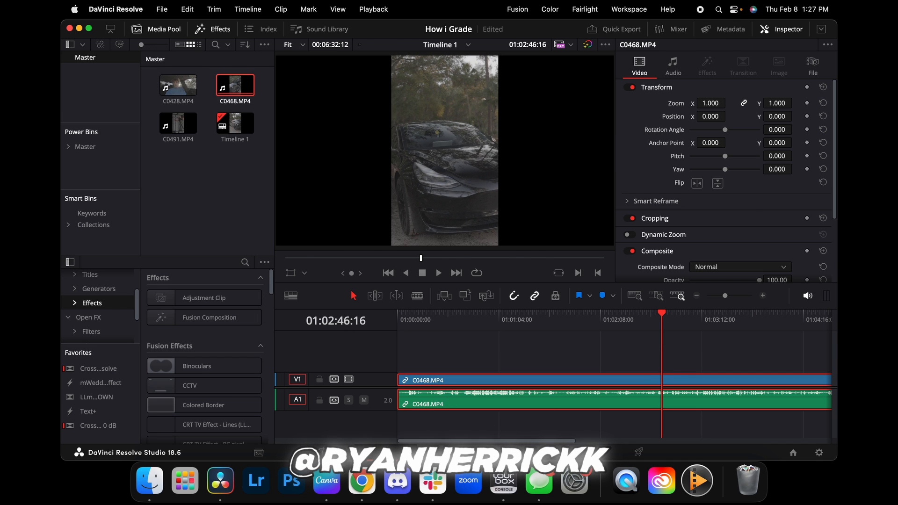
Apply the saved still's grade to the C0468.MP4 clip on the Color page and review the result full screen.
left_click(511, 451)
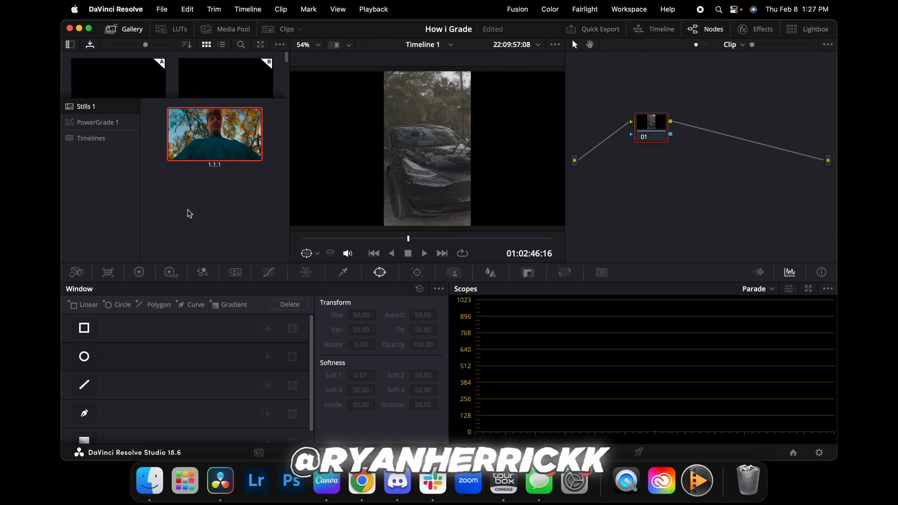
left_click_drag(210, 140, 648, 132)
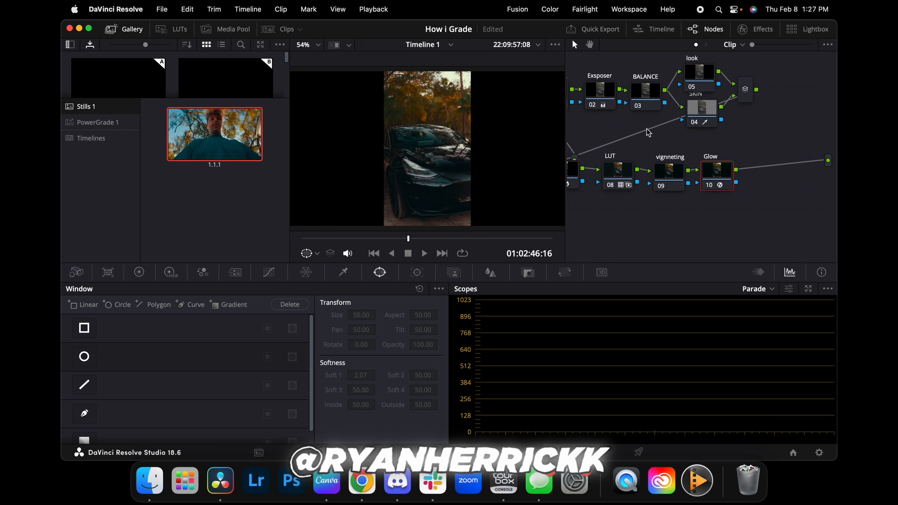
key("super+f")
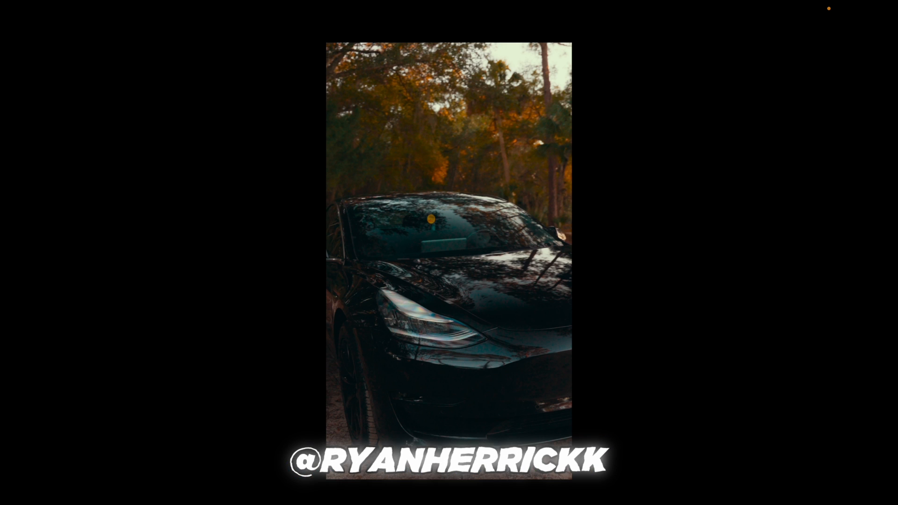
mouse_move(419, 475)
left_mouse_down()
mouse_move(405, 475)
mouse_move(431, 476)
left_mouse_up()
key("Escape")
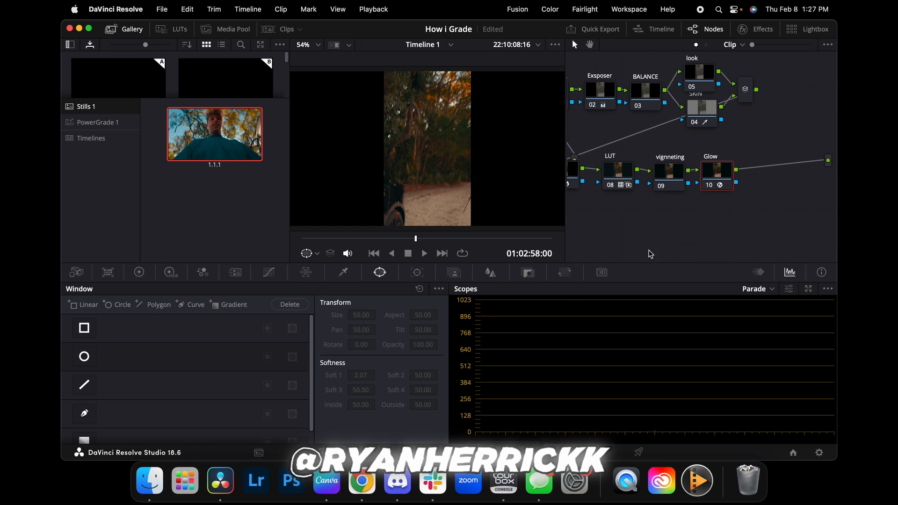
Replace the clip on the Edit timeline with C0491.MP4 and move the playhead to 01:00:23:08.
left_click(386, 452)
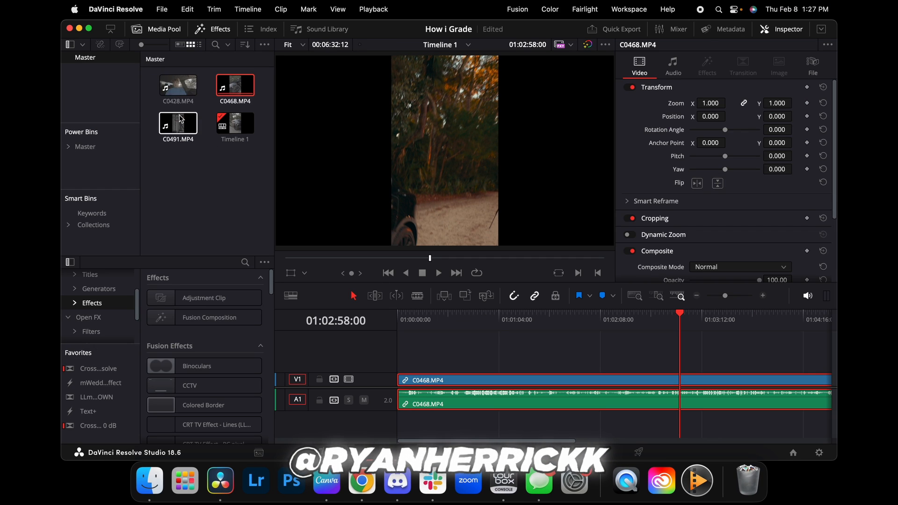
key("Delete")
left_click_drag(177, 133, 374, 367)
left_click_drag(411, 323, 434, 322)
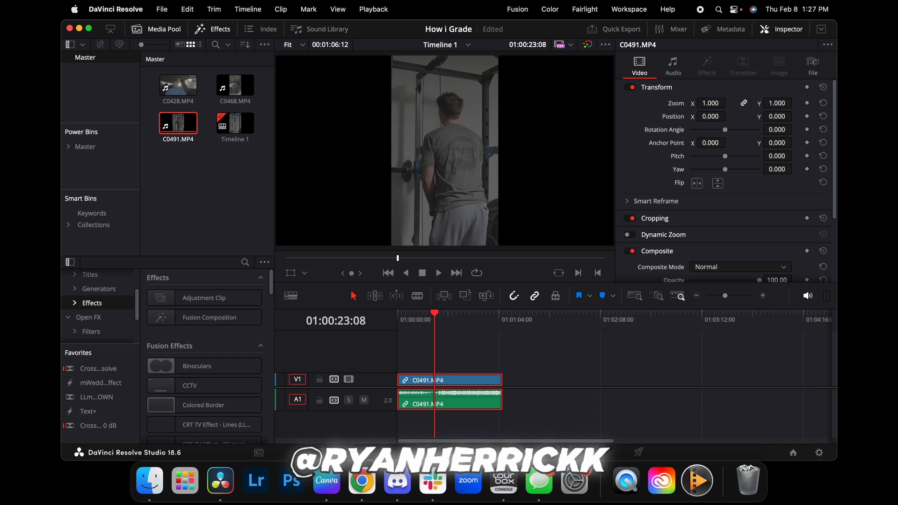
Apply the 1.1.1 node tree from PowerGrade 1 to the C0491.MP4 clip on the Color page.
key("shift+6")
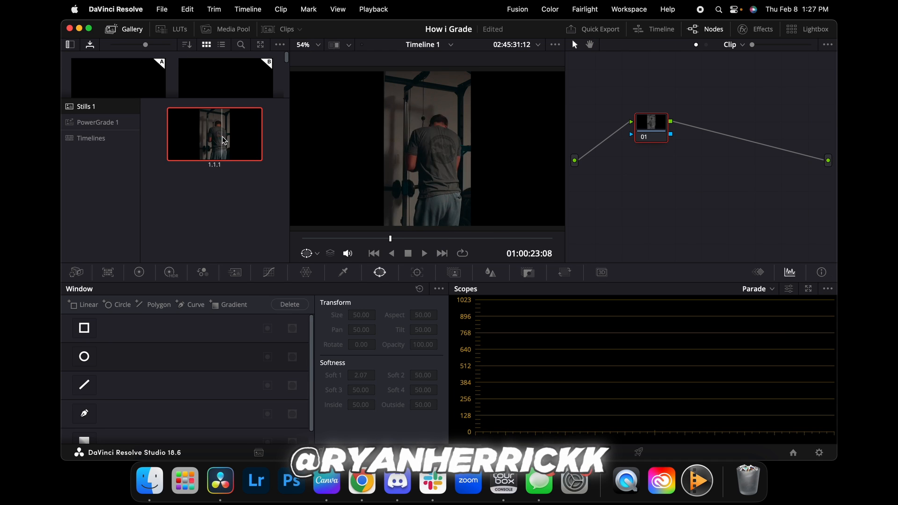
left_click(87, 124)
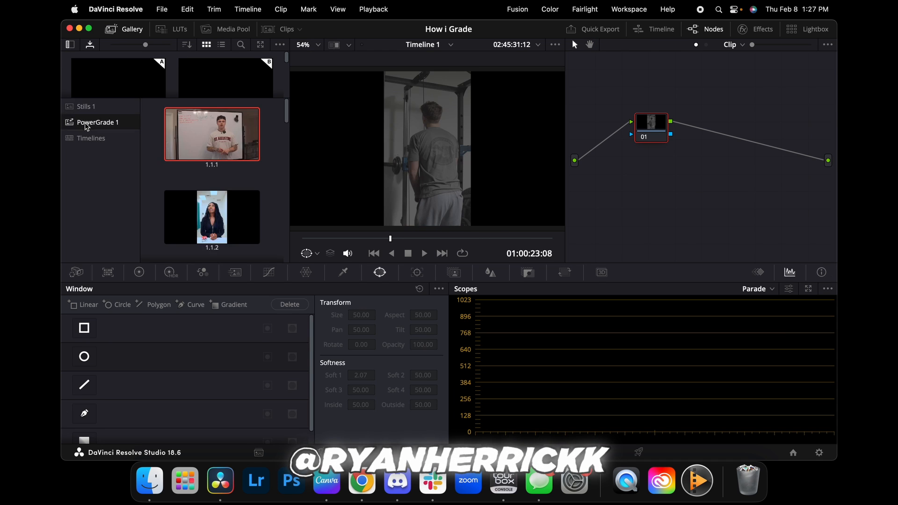
left_click_drag(192, 132, 645, 129)
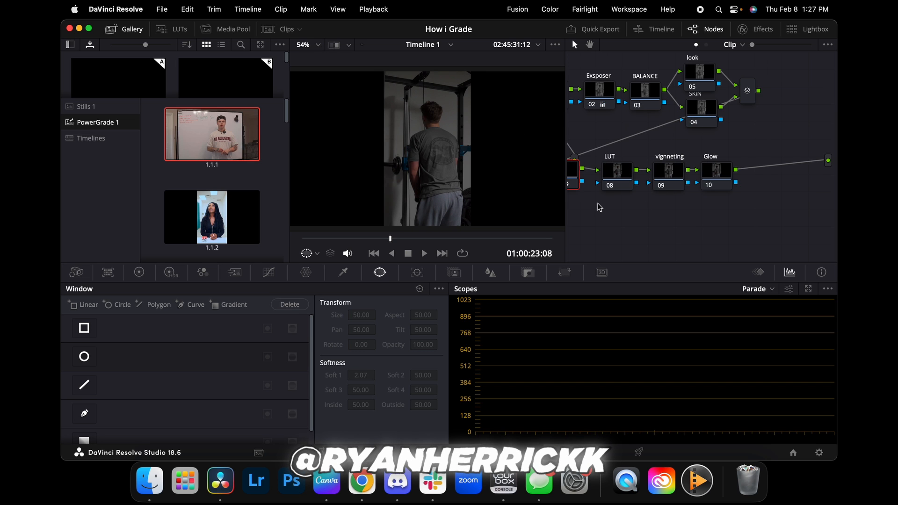
Go over the vignette, exposure and balance nodes, showing the primaries color wheels for the Exposer node.
left_click(675, 184)
left_click(597, 93)
left_click(647, 94)
left_click(140, 273)
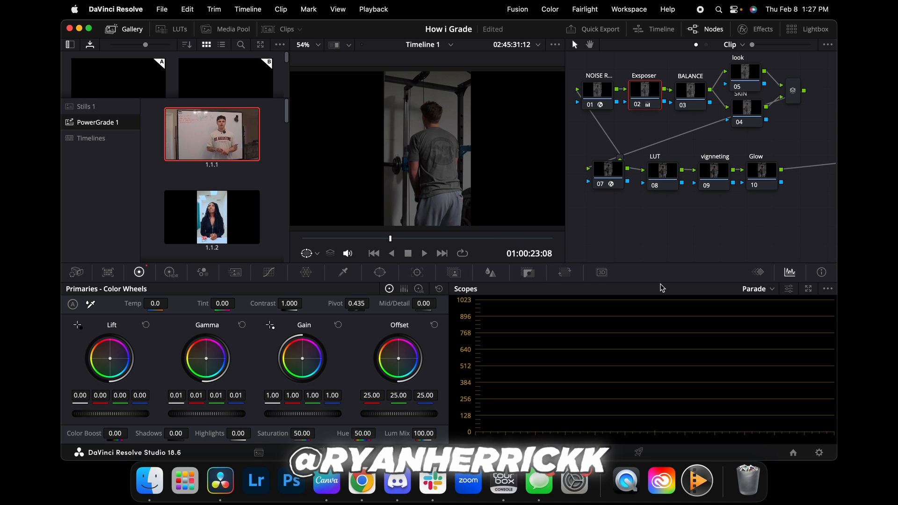
Apply the Cine_Teal_&_Orange_05 LUT from the CINEGRADELUT folder to the LUT node and view the frame at 01:00:12:15.
left_click(663, 174)
left_click(169, 30)
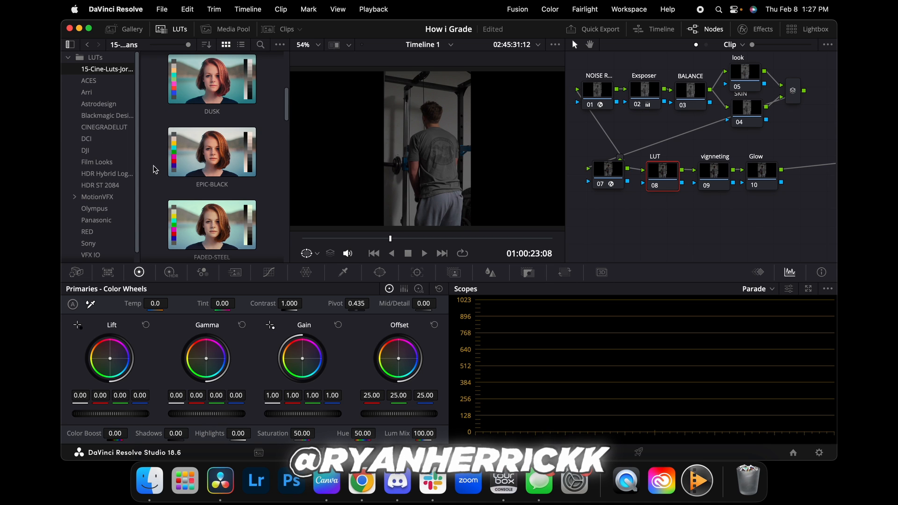
left_click(105, 129)
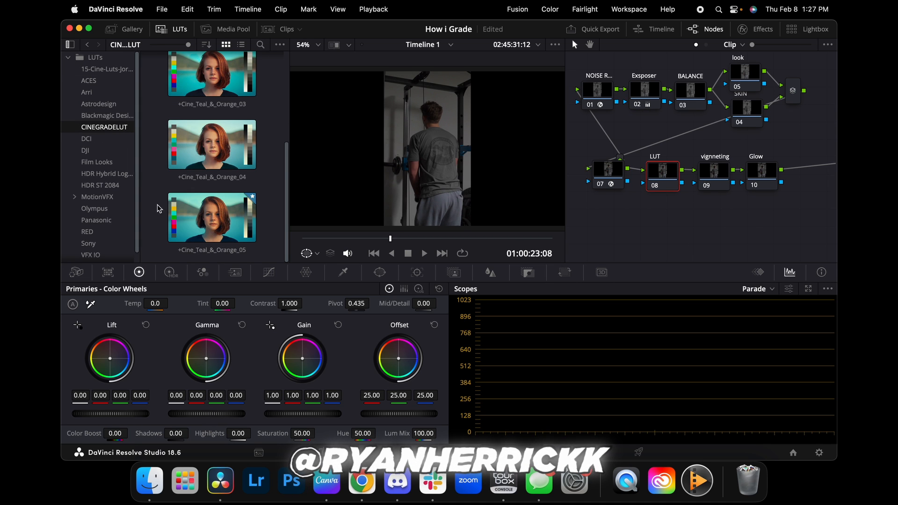
left_click_drag(211, 217, 681, 170)
left_click(351, 238)
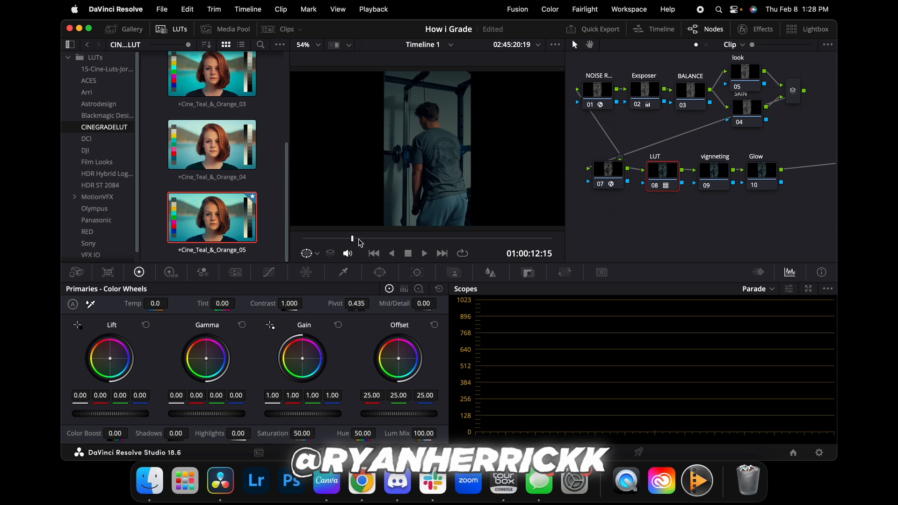